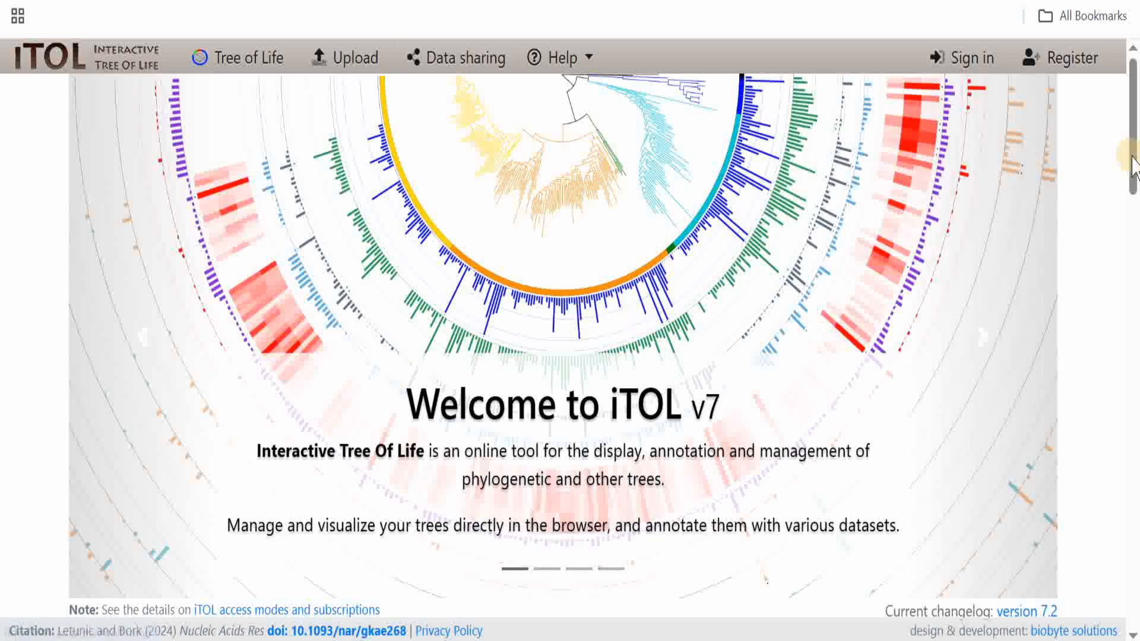
- Upload the tree file PAN_PHYLOGENY_MOD.nwk from the Desktop folder for anonymous visualization
mouse_move(1134, 164)
left_mouse_down()
mouse_move(1136, 594)
mouse_move(1127, 494)
left_mouse_up()
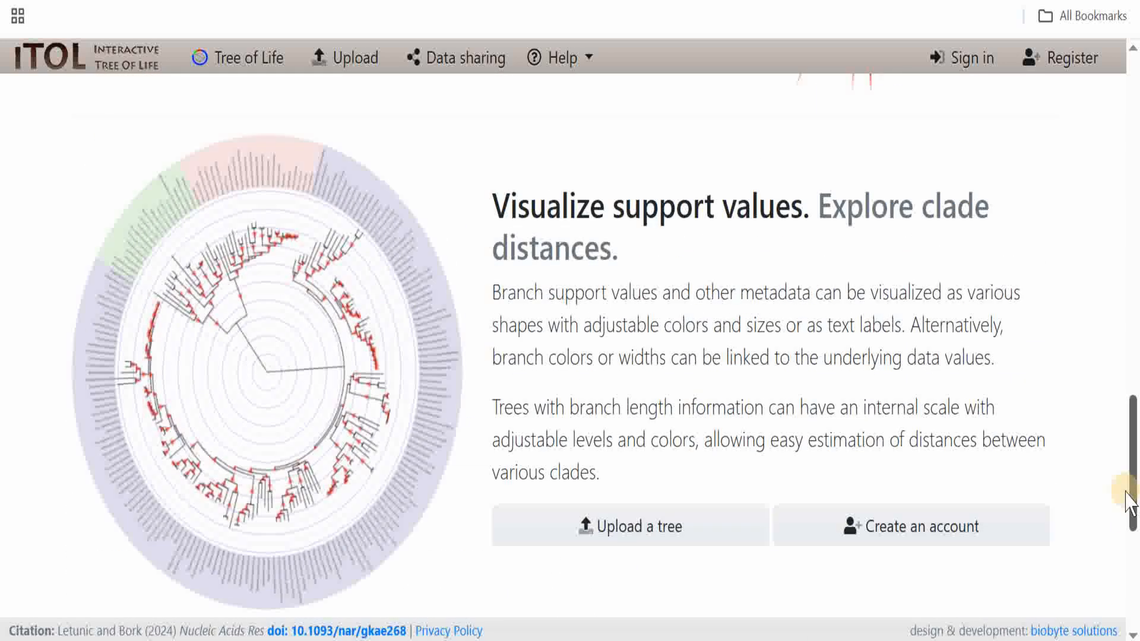
left_click_drag(1128, 501, 1060, 414)
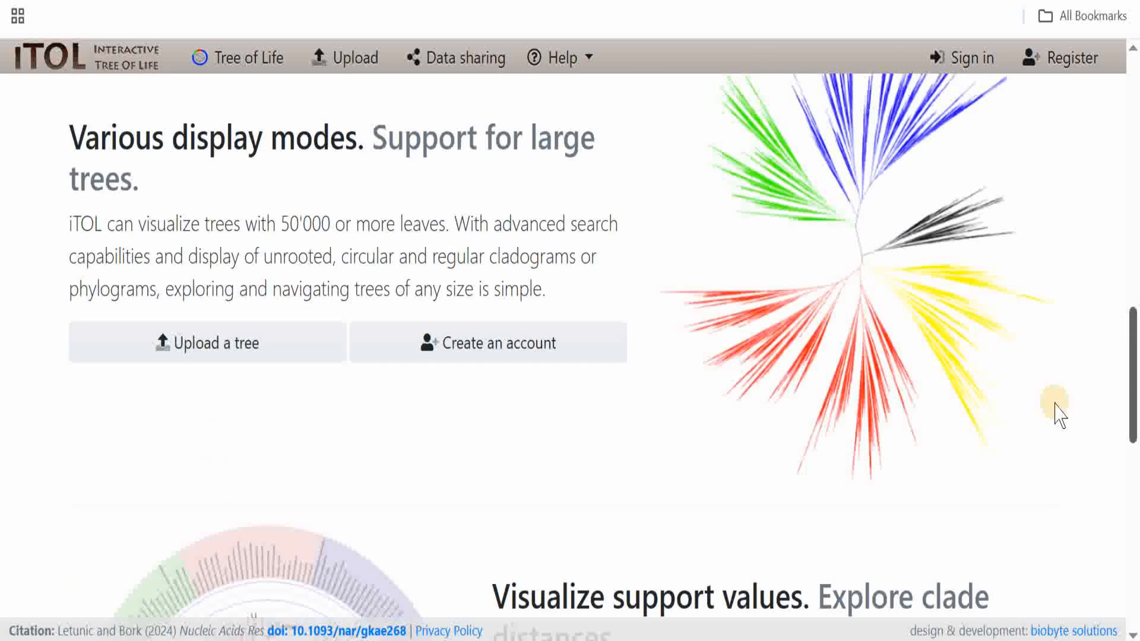
left_click(265, 340)
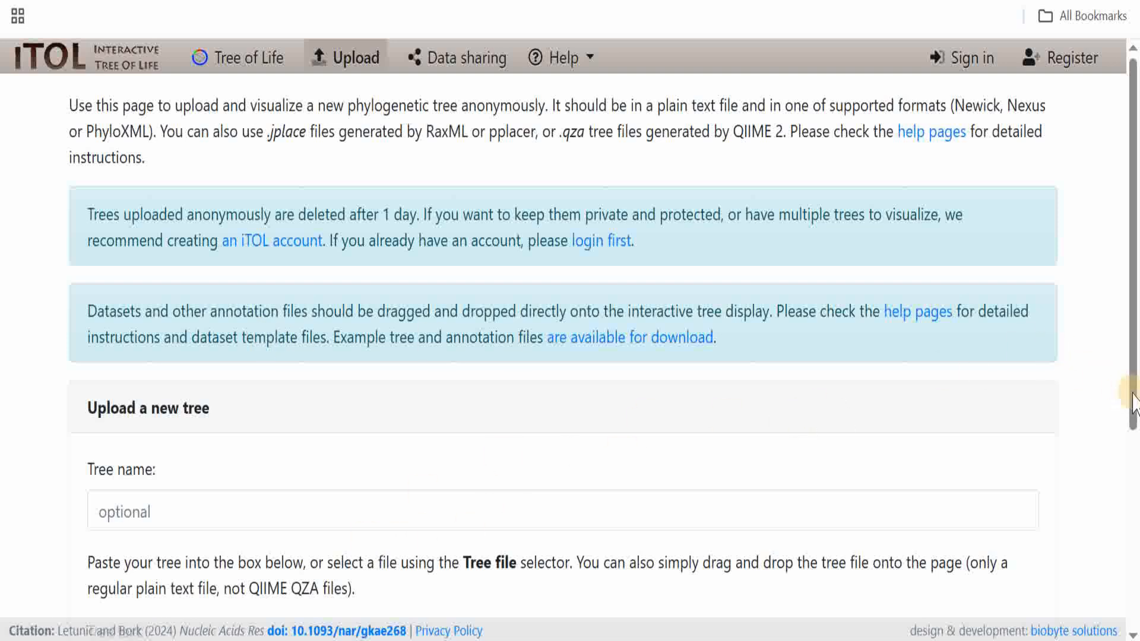
left_click_drag(1131, 404, 1138, 599)
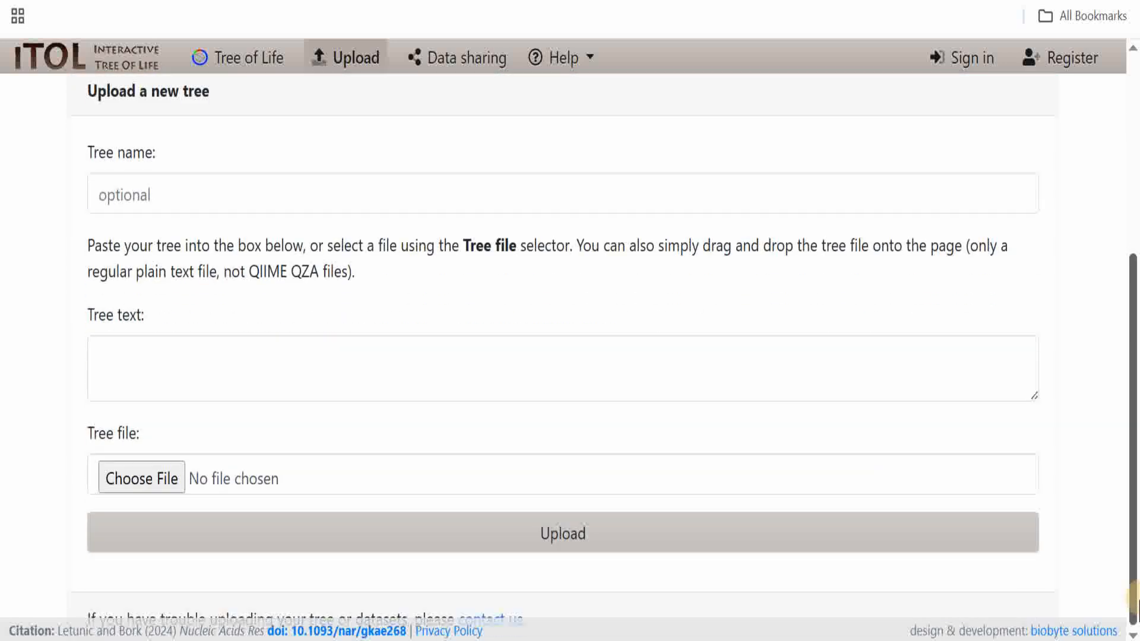
left_click(170, 481)
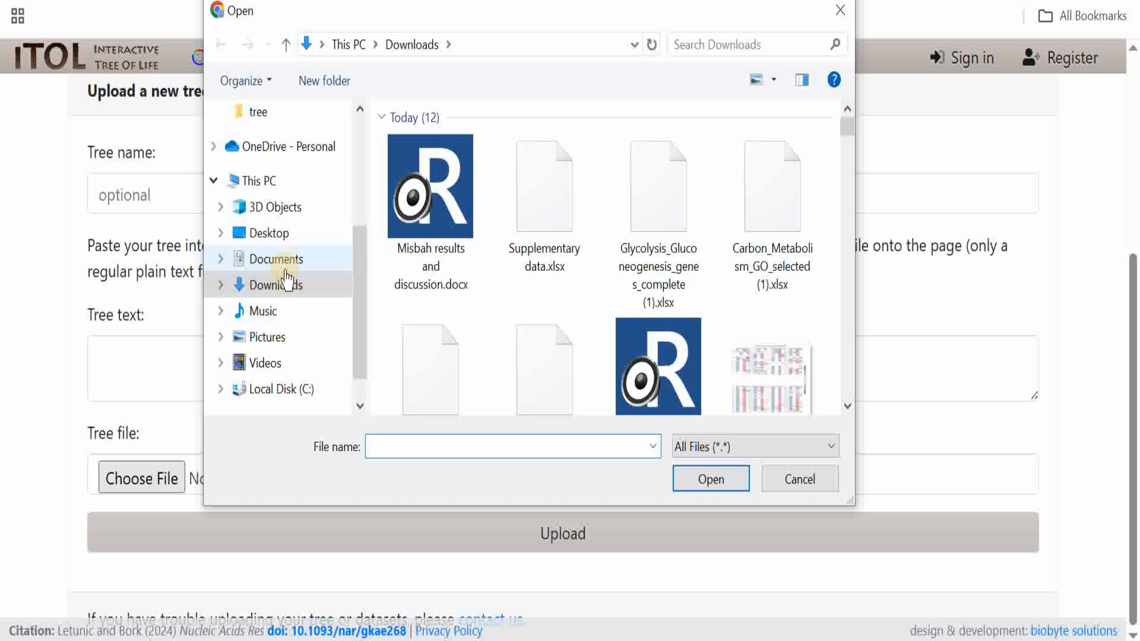
left_click(270, 233)
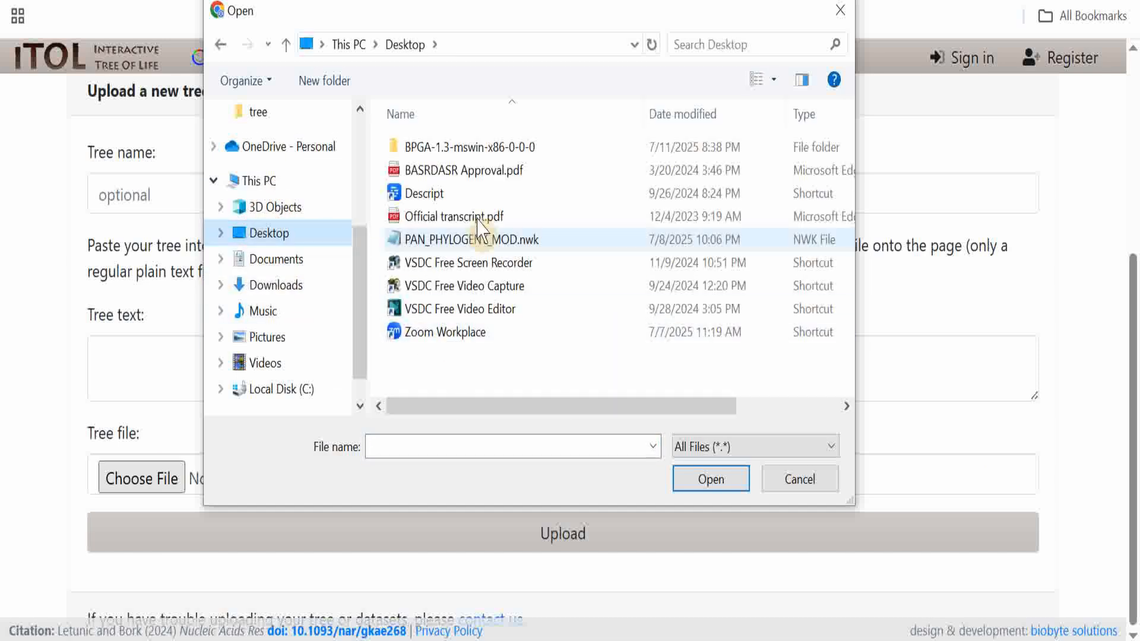
double_click(537, 240)
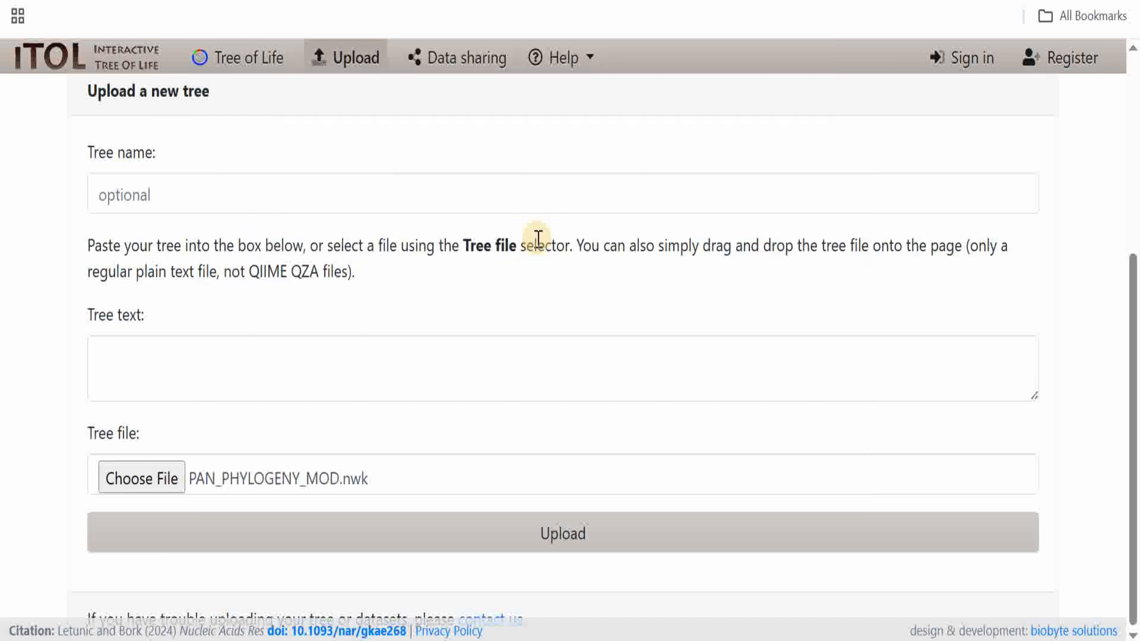
left_click(581, 526)
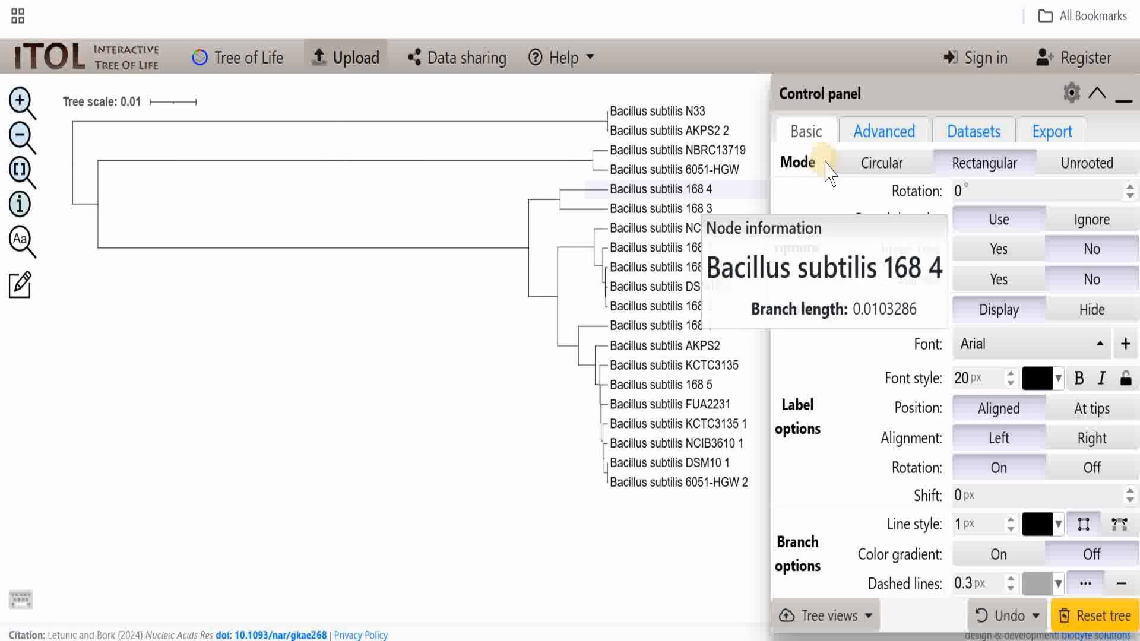
- Compare the tree's circular, rectangular and unrooted display modes, ending with the rectangular one
left_click(865, 169)
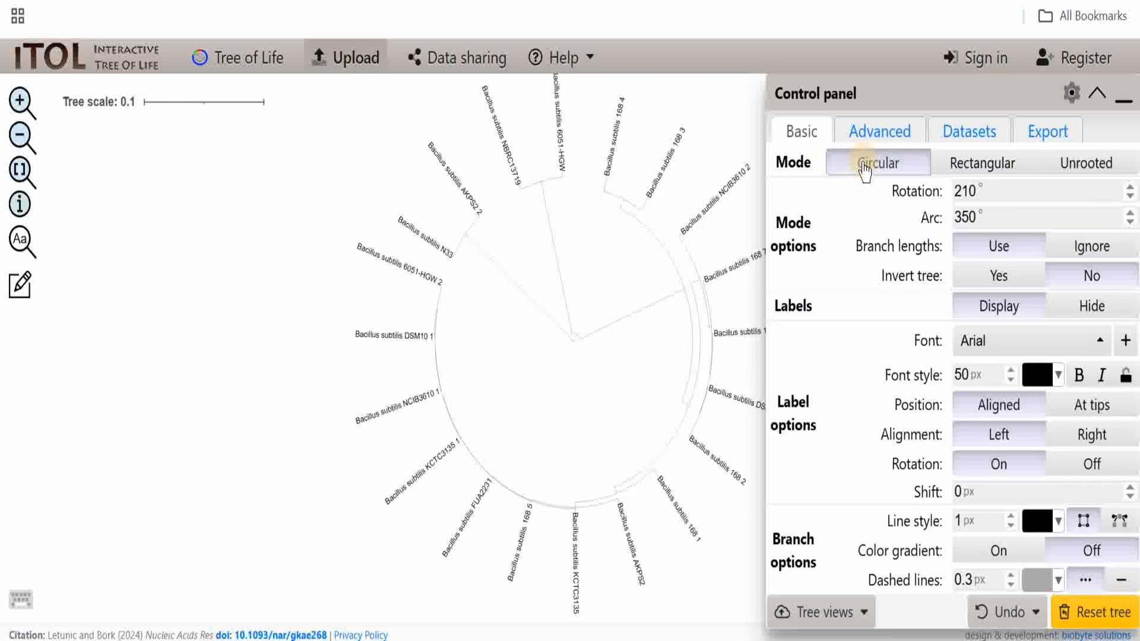
left_click(973, 168)
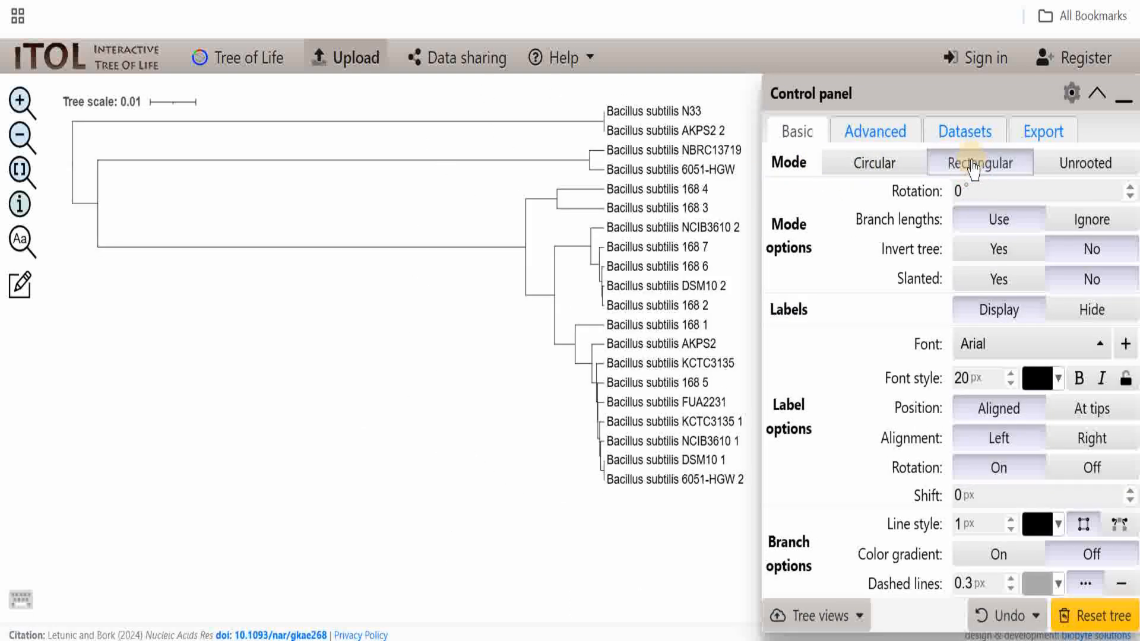
left_click(1084, 167)
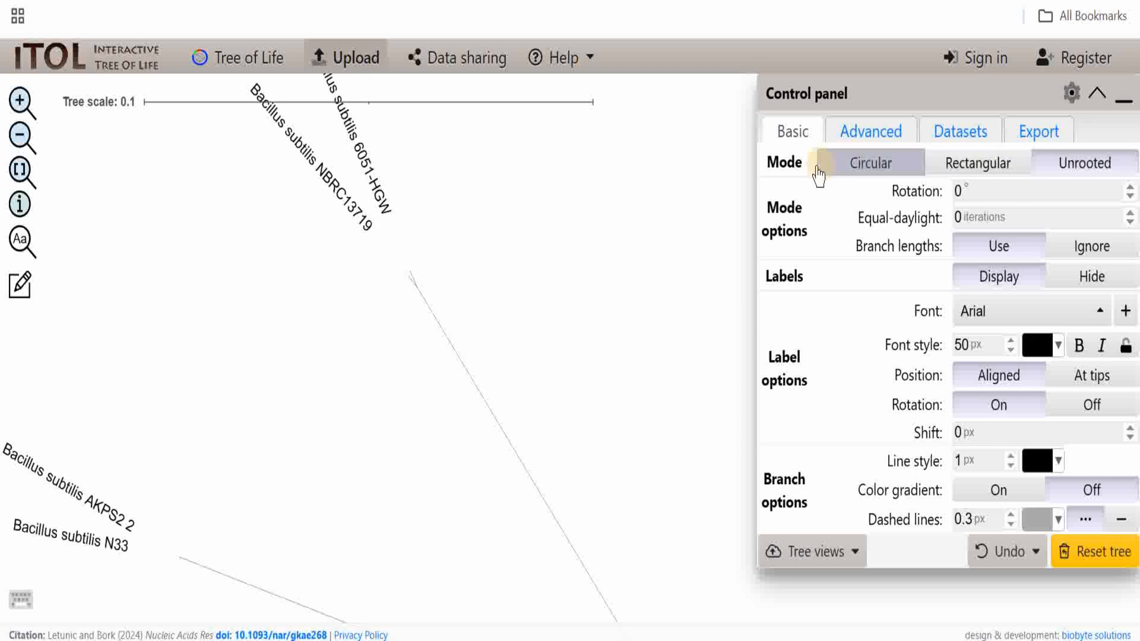
left_click(850, 169)
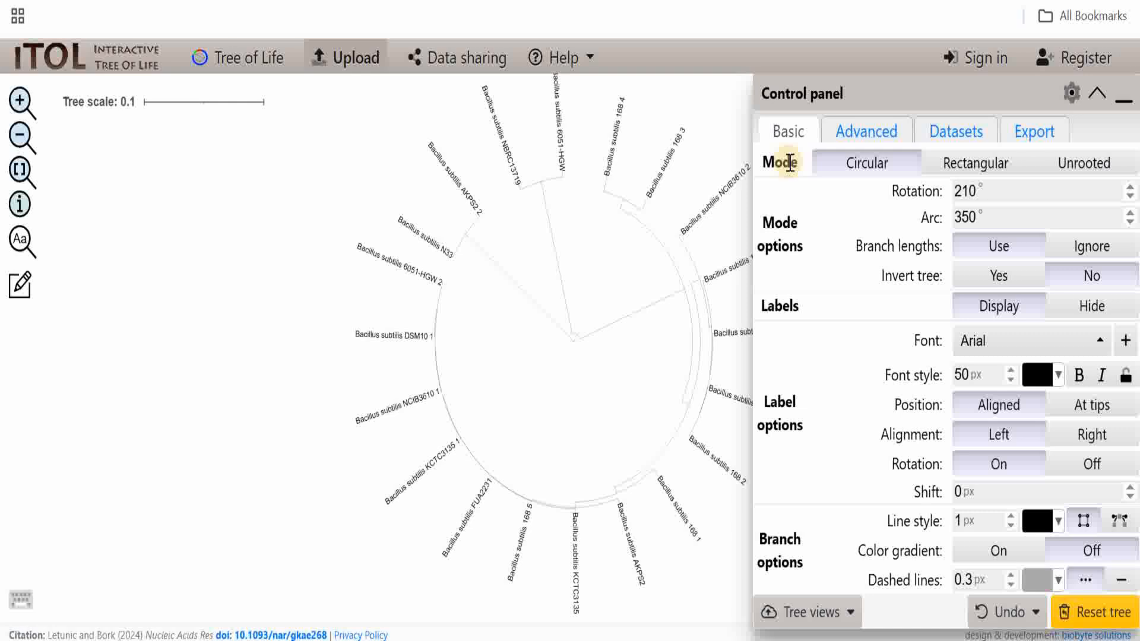
left_click(783, 141)
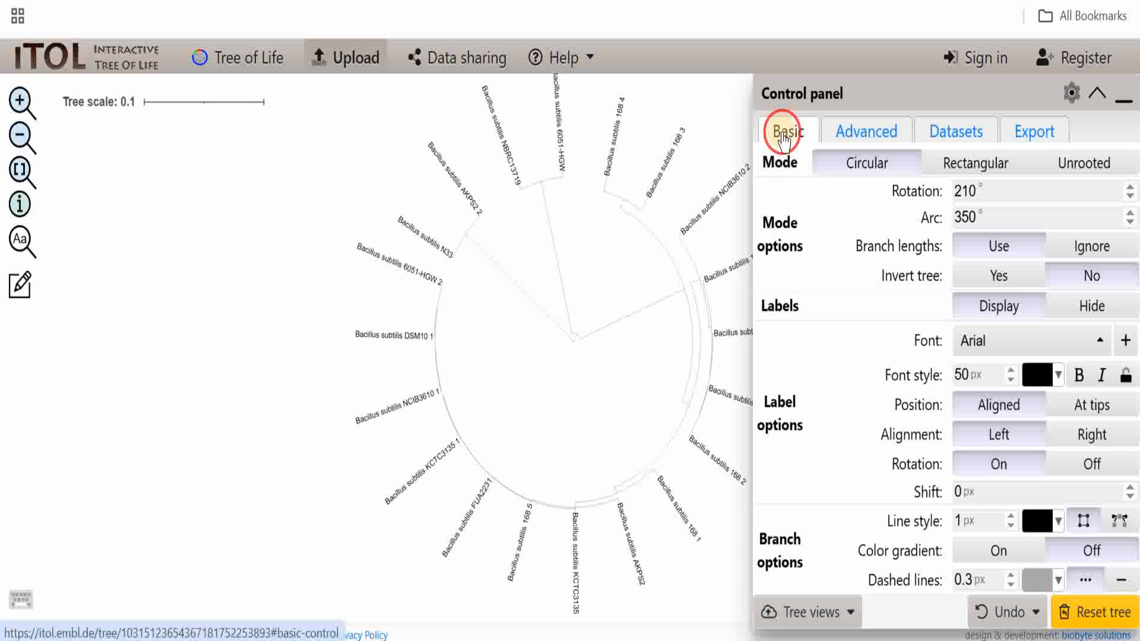
left_click(985, 164)
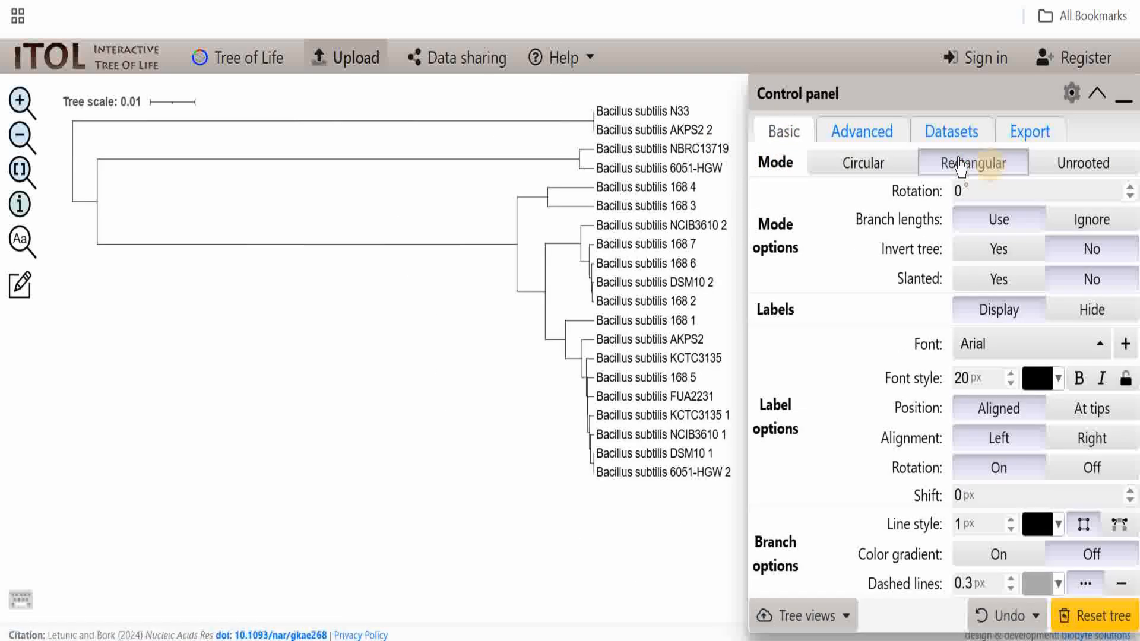
left_click(18, 102)
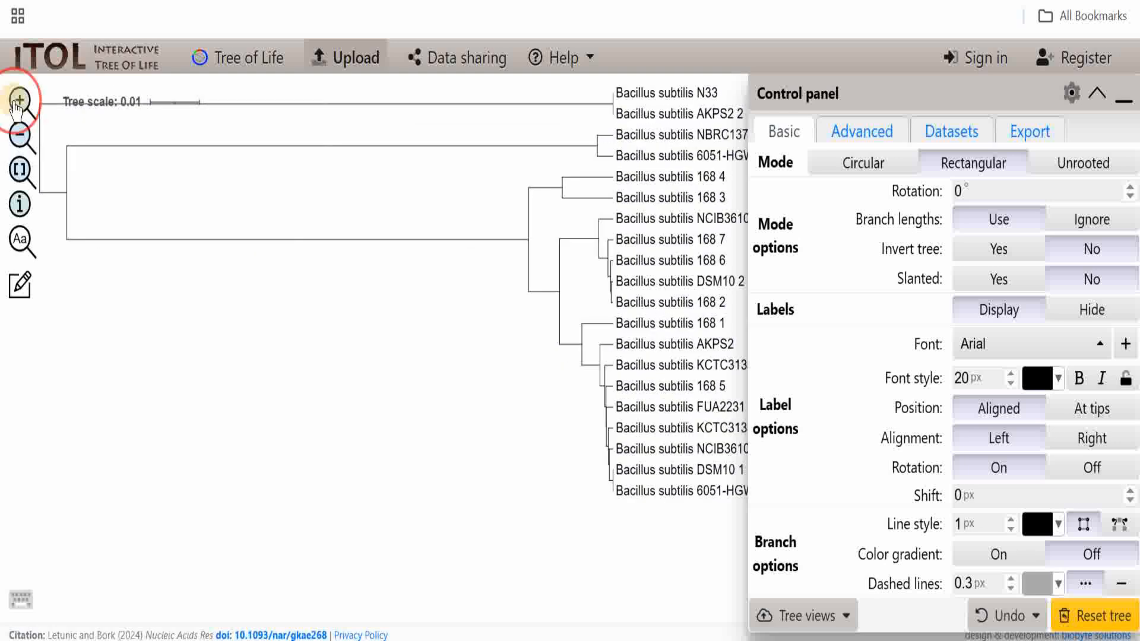
left_click_drag(17, 107, 21, 126)
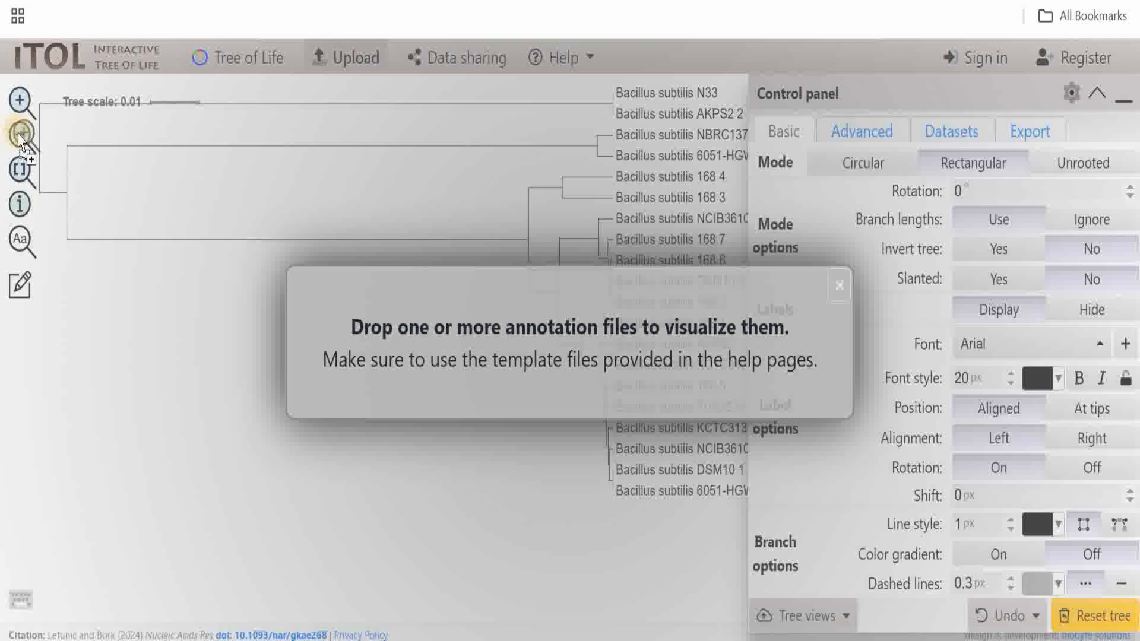
left_click_drag(488, 258, 488, 262)
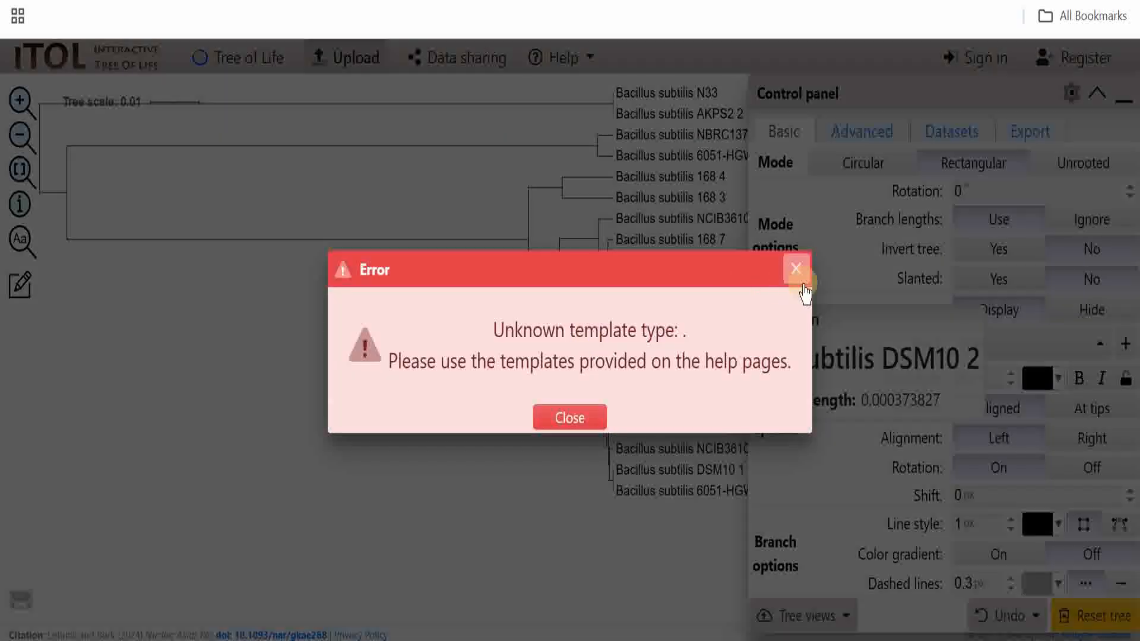
left_click(799, 273)
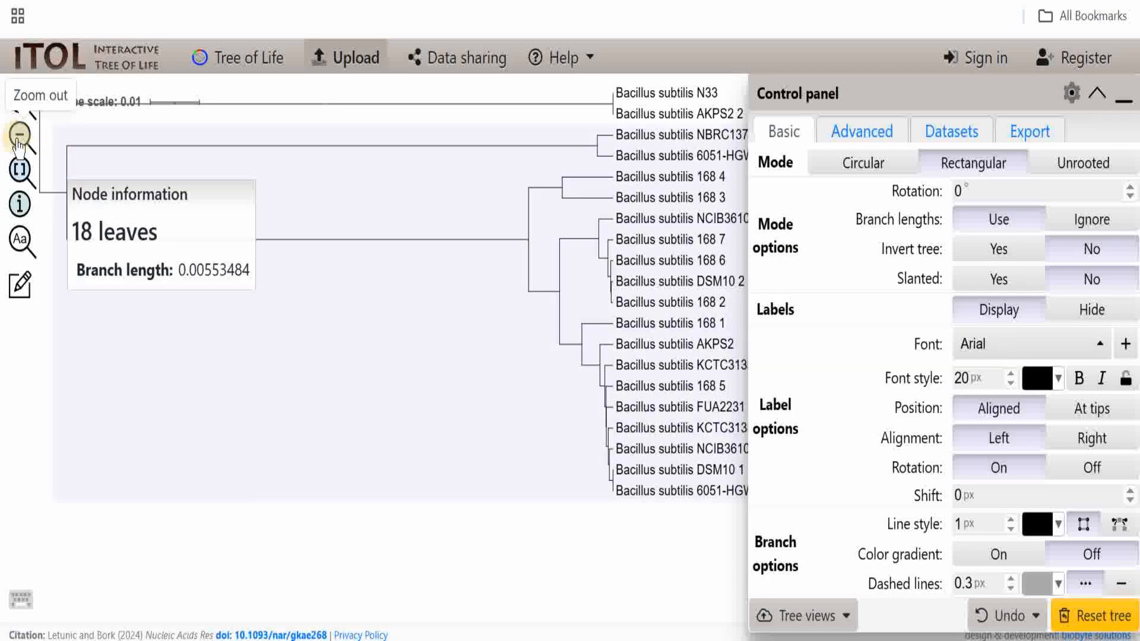
left_click(19, 137)
left_click(20, 170)
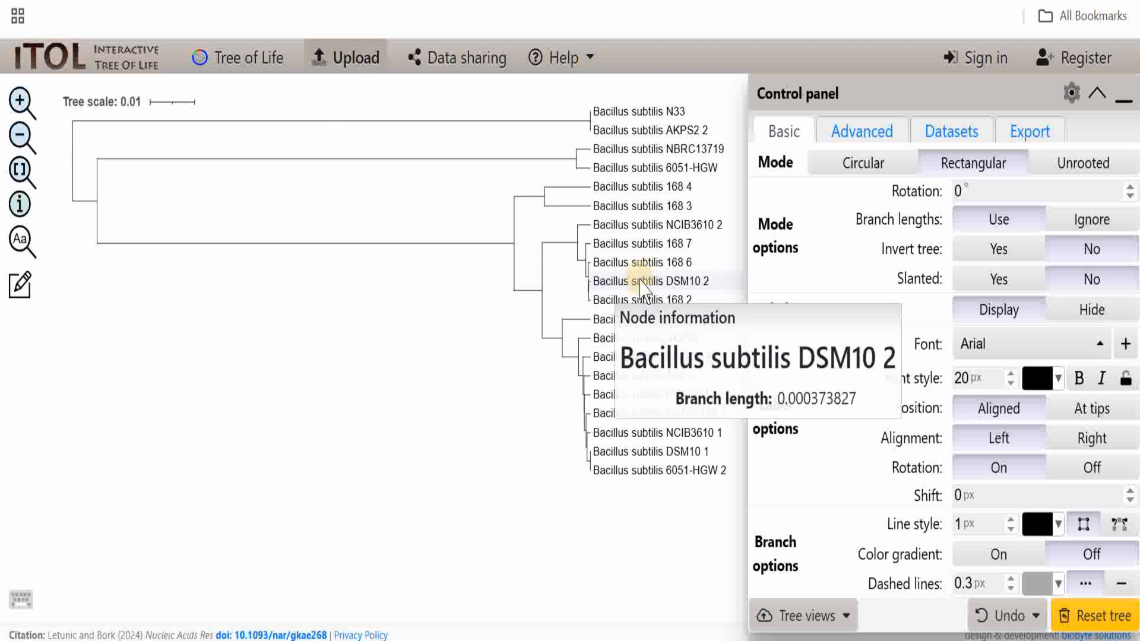
- Format the leaf labels in italic Times New Roman at a size of 24 px
left_click(1041, 355)
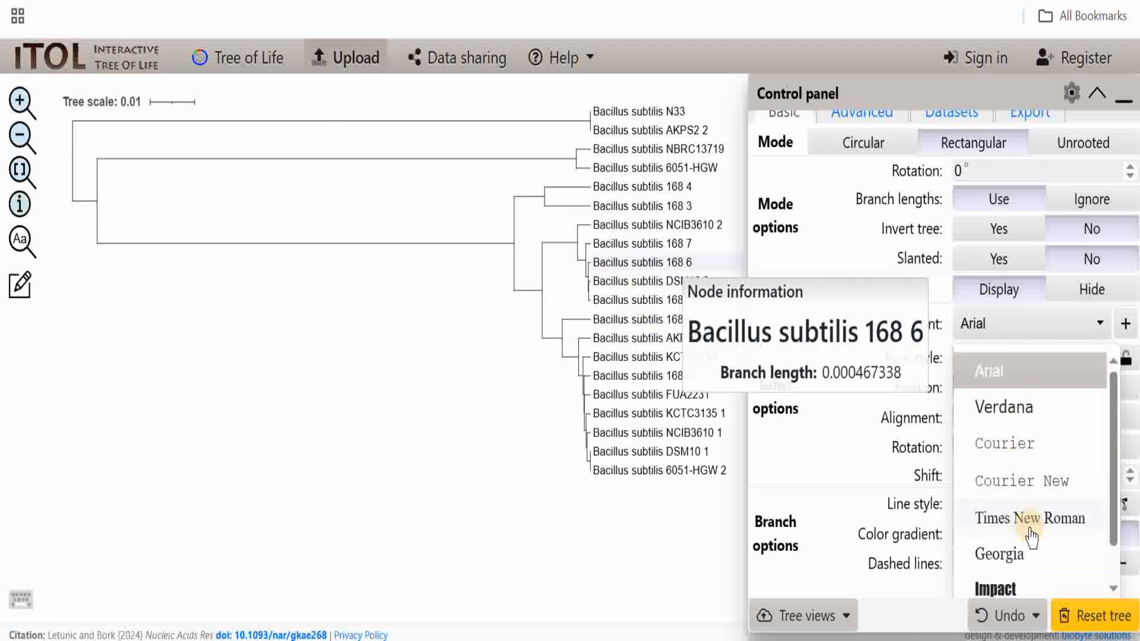
left_click(1031, 534)
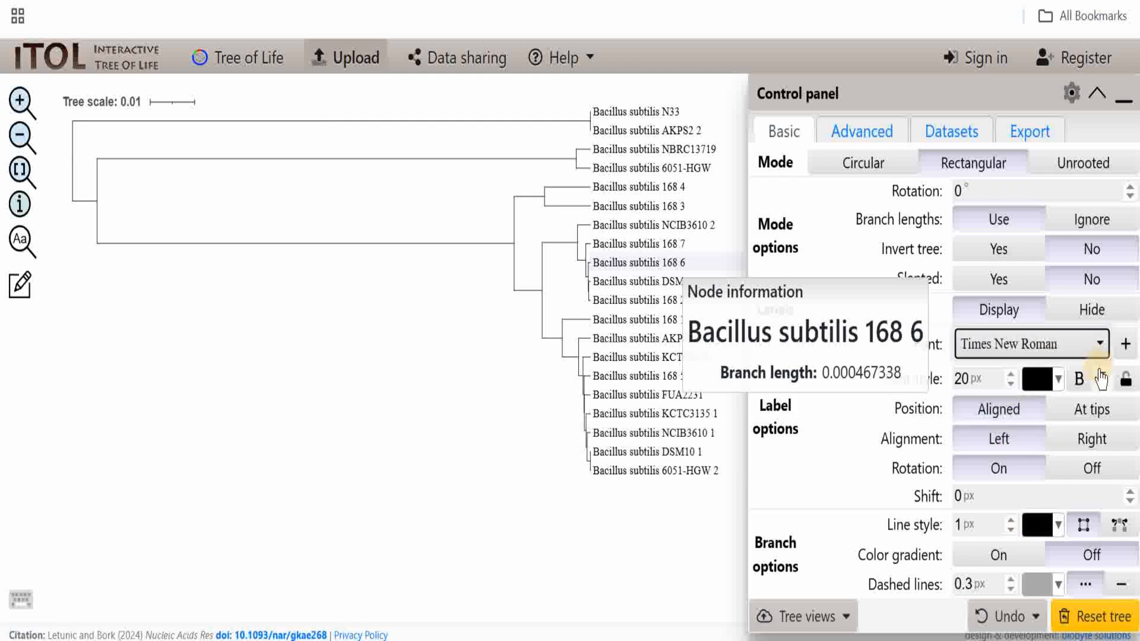
left_click(1103, 383)
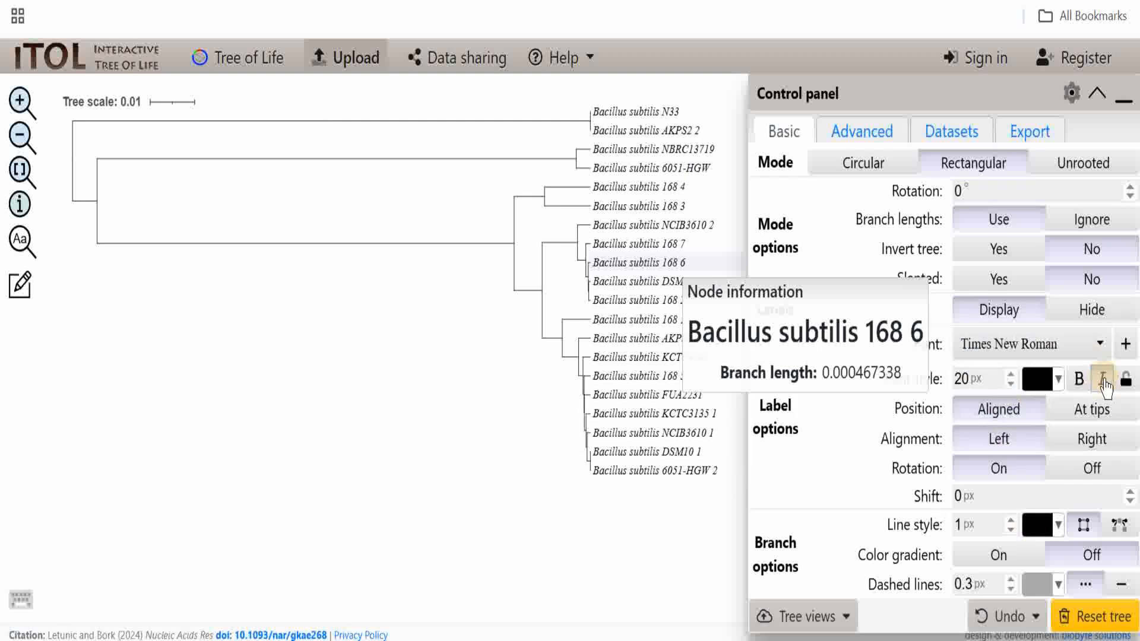
left_click(1011, 376)
left_click(1011, 376)
left_click(1011, 375)
left_click(1011, 375)
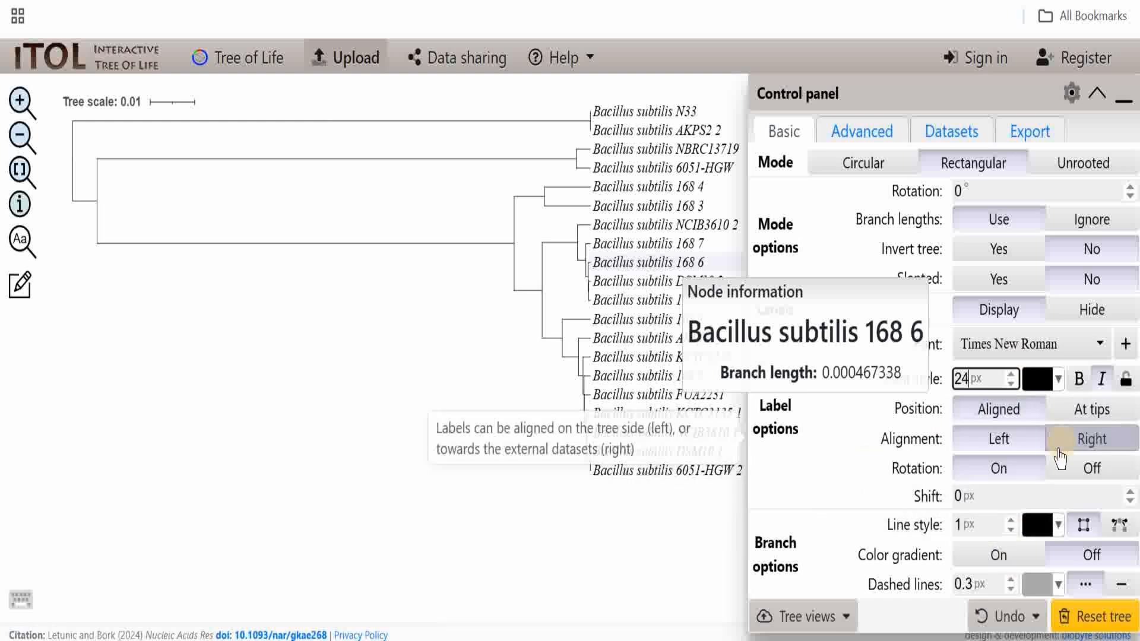
- Set the leaf label shift to 70 px
left_click(1130, 492)
left_click(1131, 492)
left_click(1130, 492)
left_click(1130, 491)
left_click(1130, 491)
left_click(1130, 491)
left_click(1131, 492)
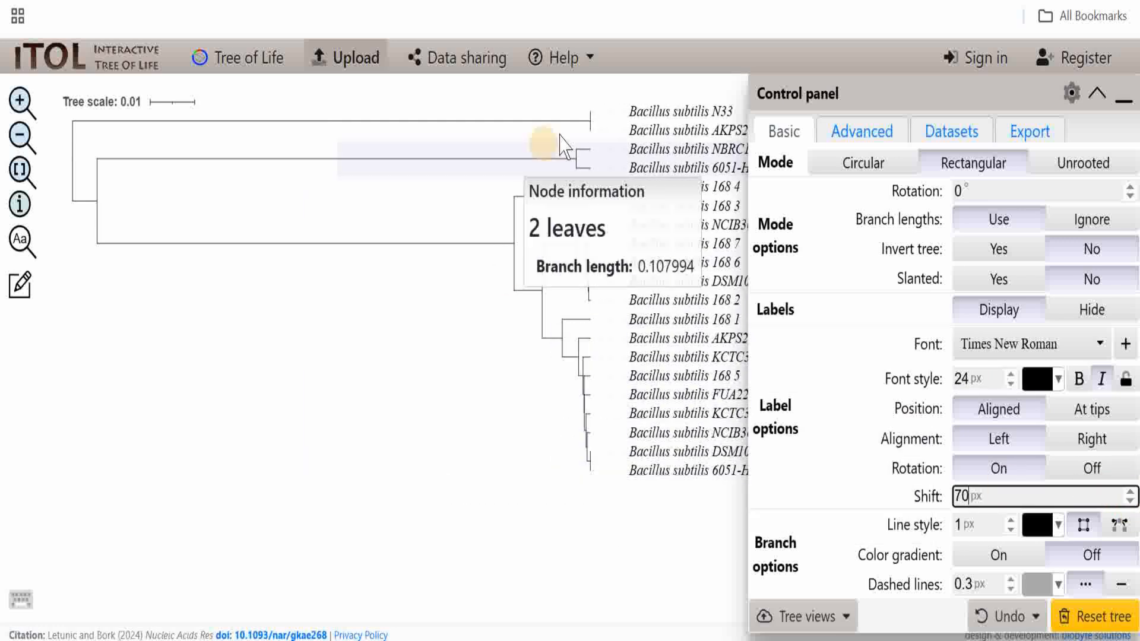
- Create a colored range labelled 1 in light pink #f4cccc for the clade of Bacillus subtilis N33 and AKPS2 2
left_click(466, 126)
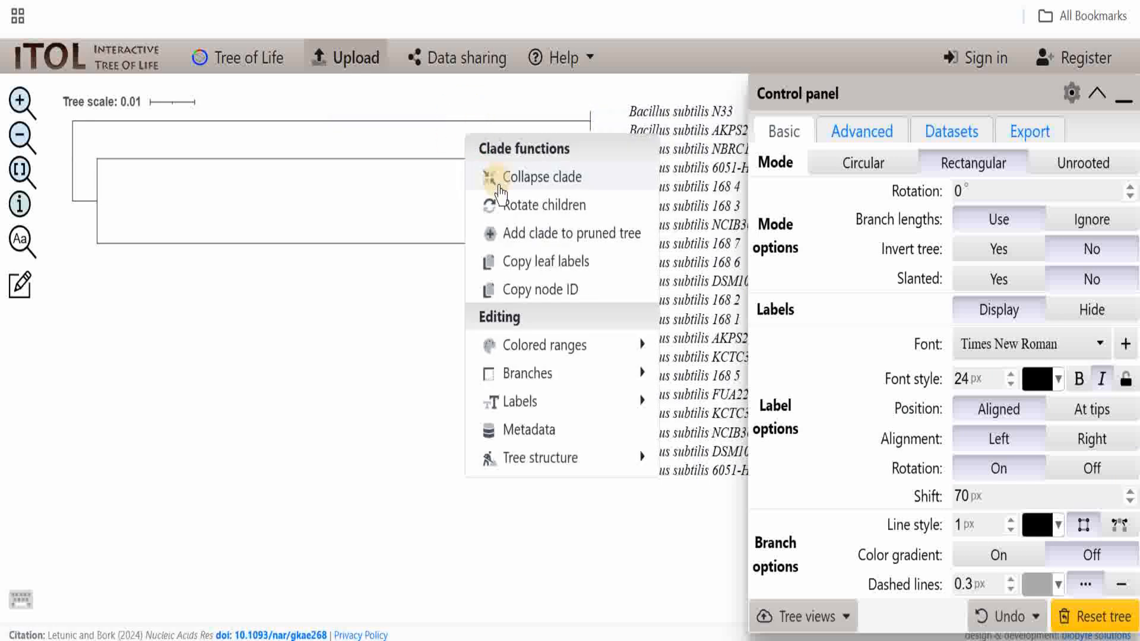
mouse_move(523, 347)
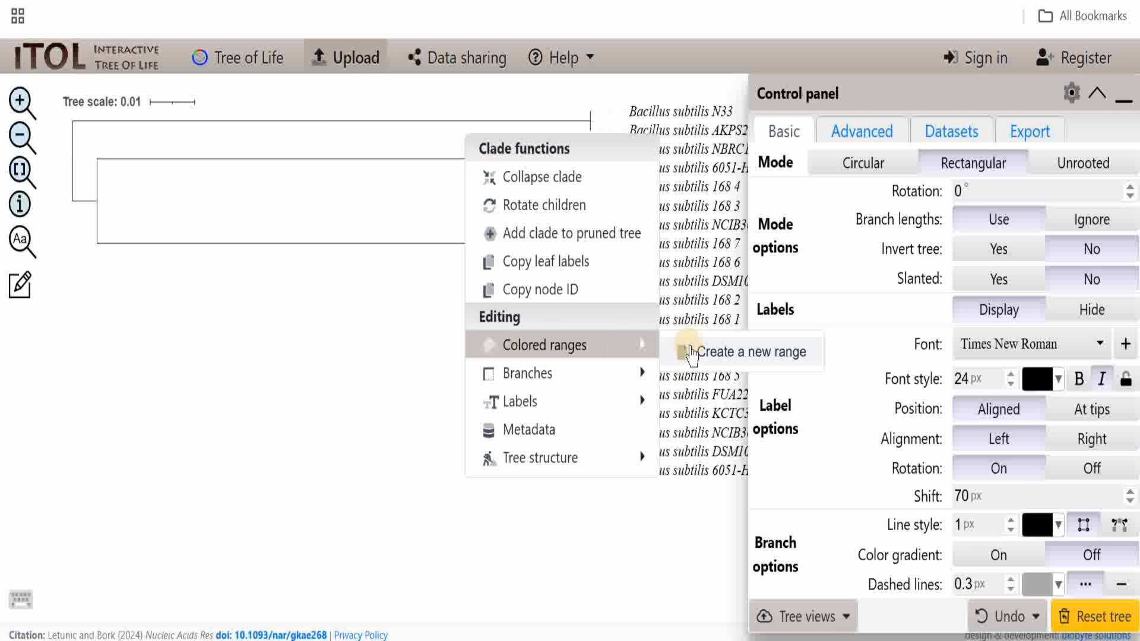
left_click(699, 351)
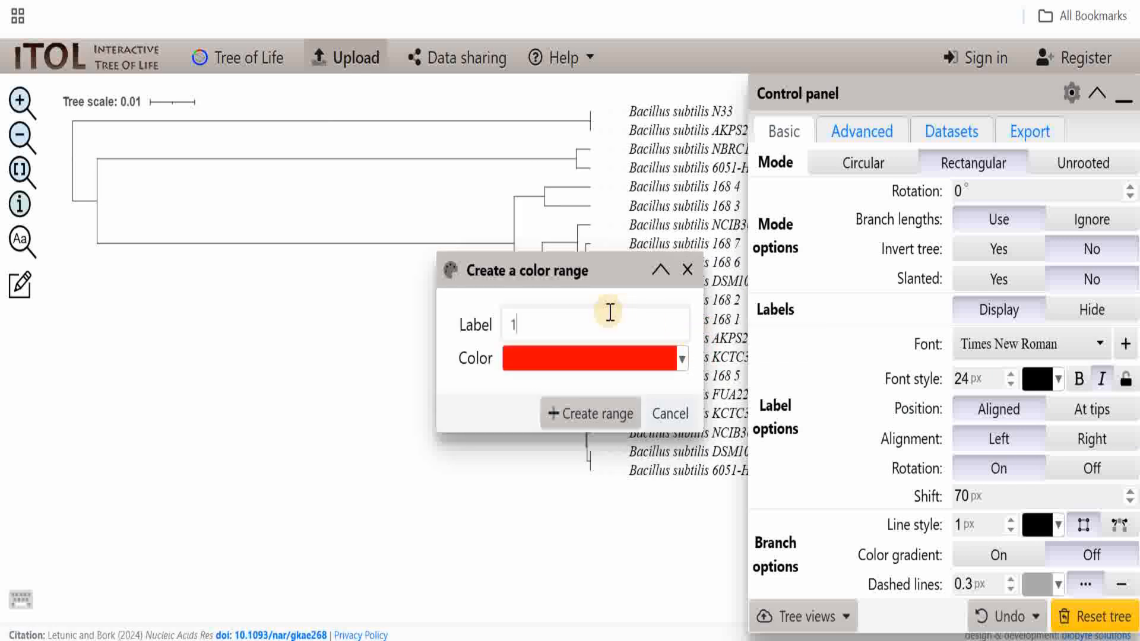
type("1")
left_click(682, 360)
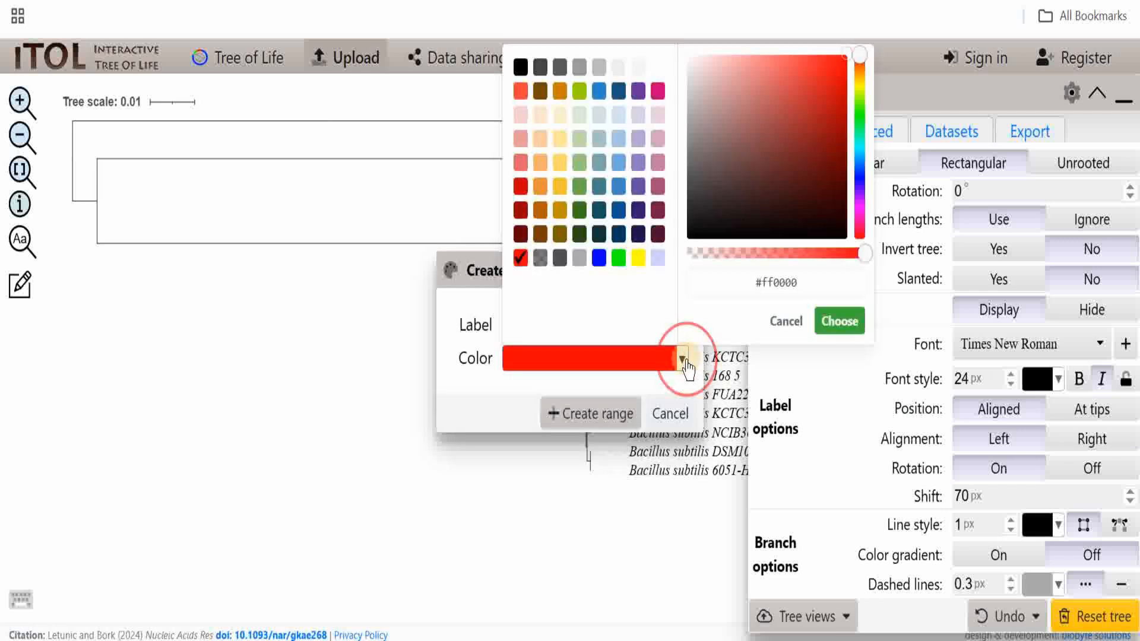
left_click(521, 114)
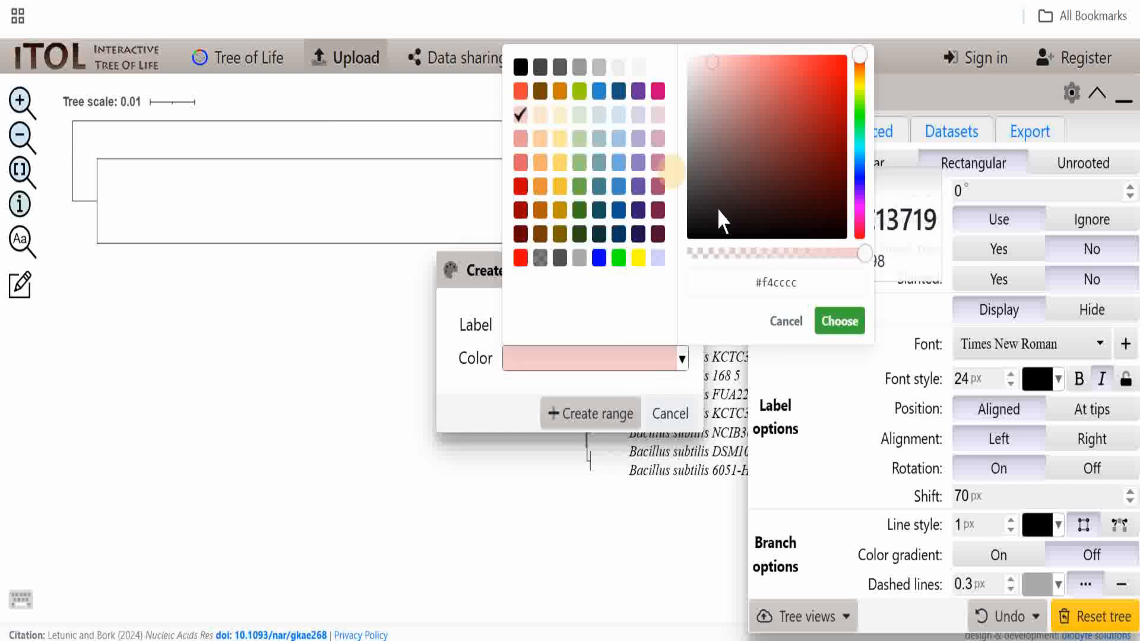
left_click(853, 323)
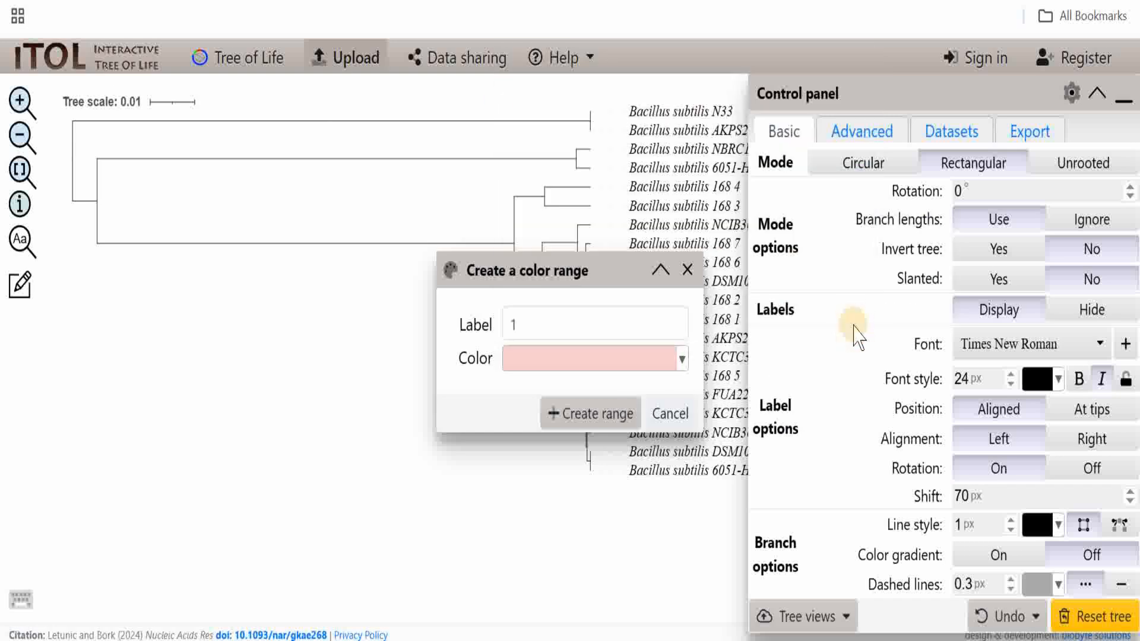
left_click(592, 414)
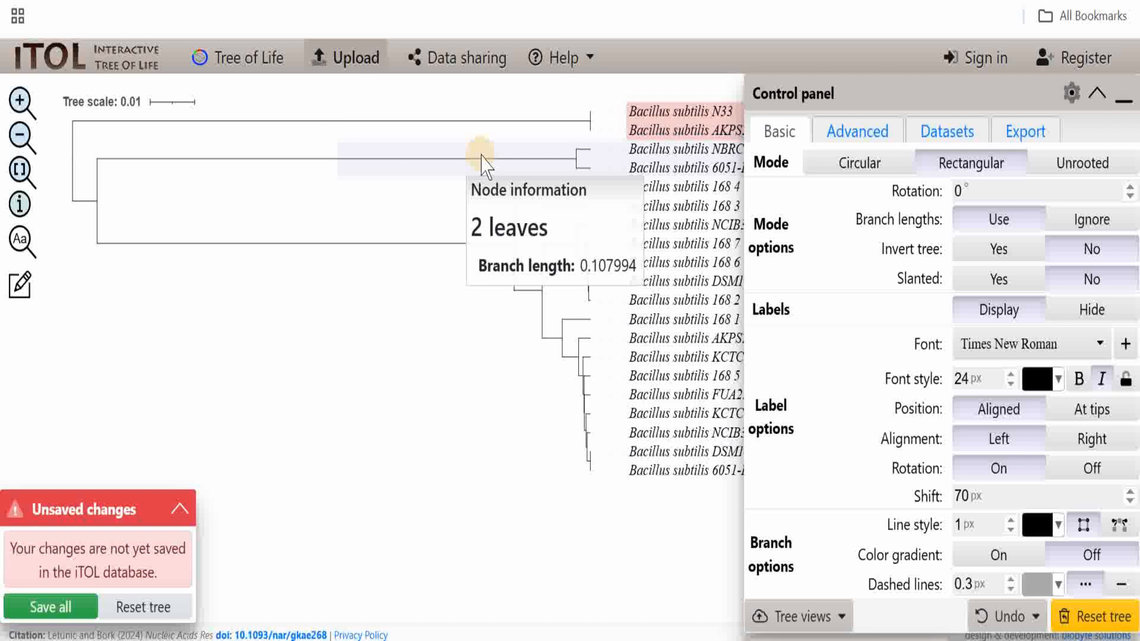
- Create a colored range labelled 2 in light orange for the clade of Bacillus subtilis NBRC13719 and 6051-HGW
mouse_move(478, 173)
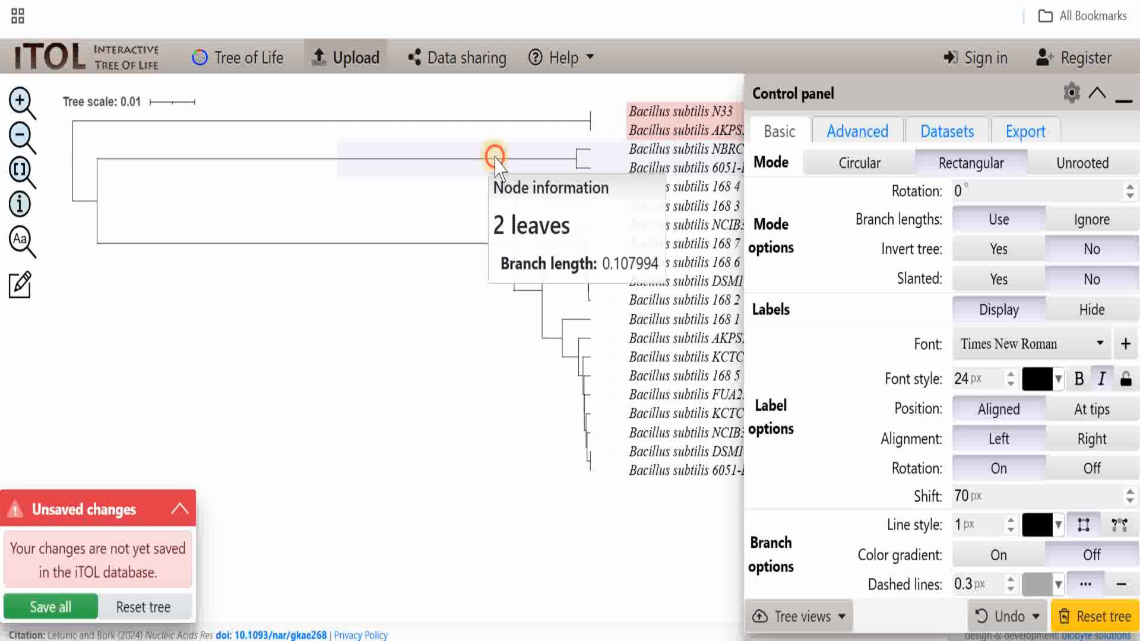
right_click(496, 163)
left_click(496, 153)
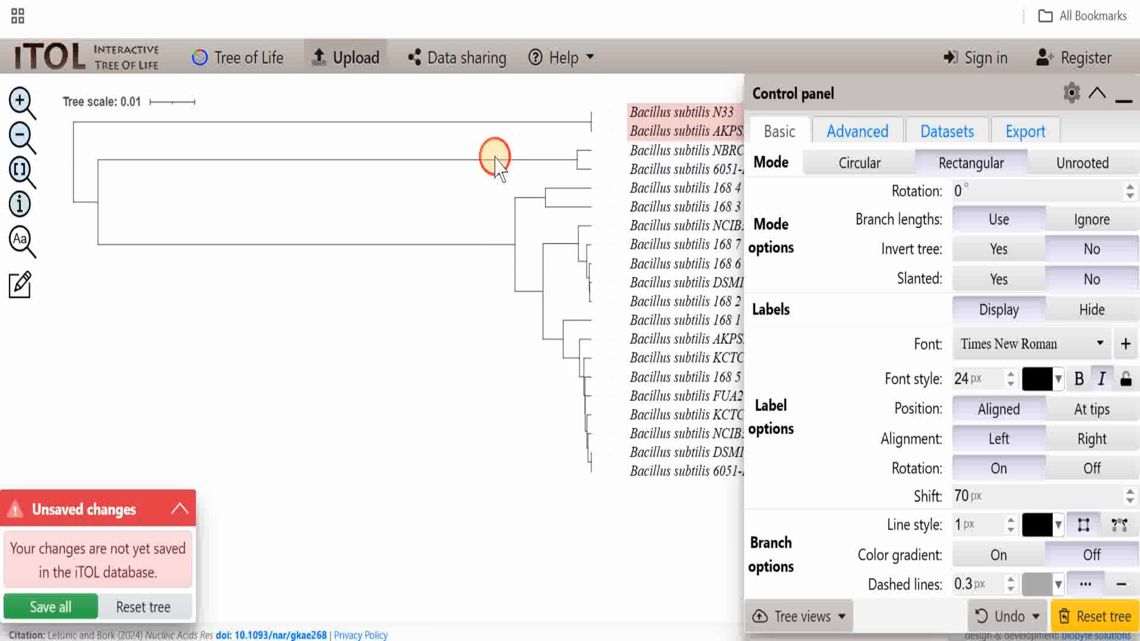
left_click(581, 159)
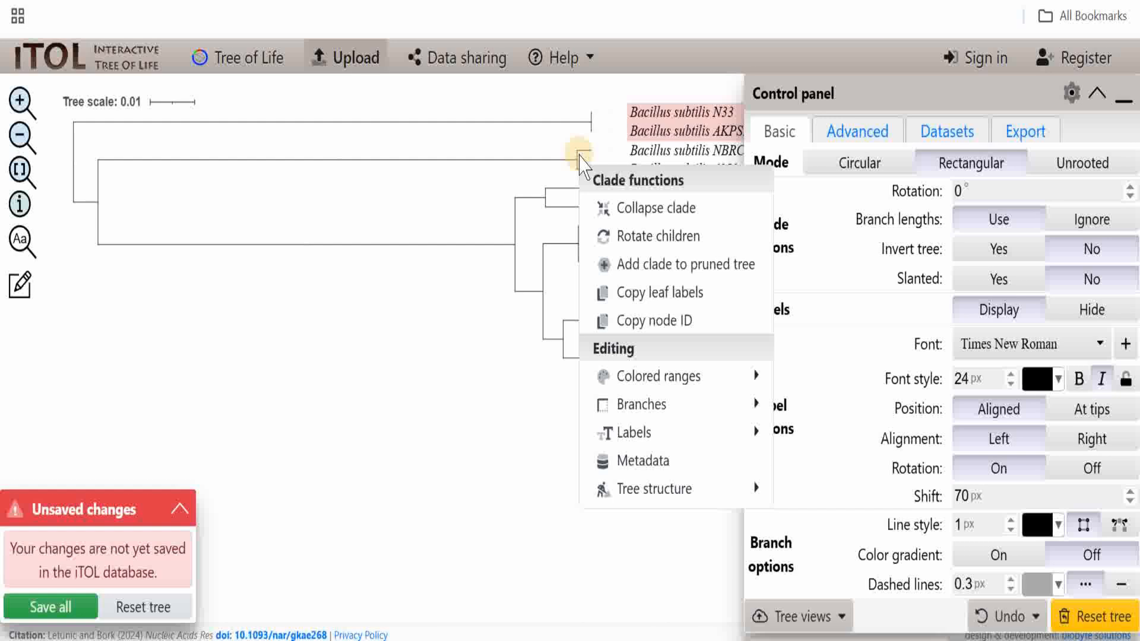
mouse_move(662, 392)
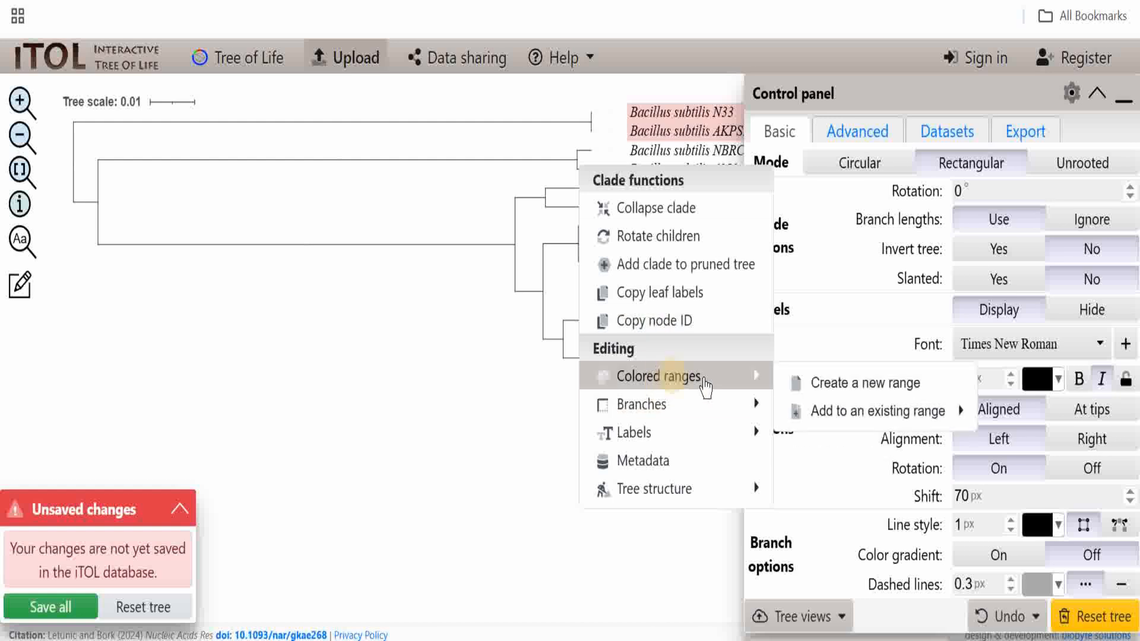
left_click(801, 383)
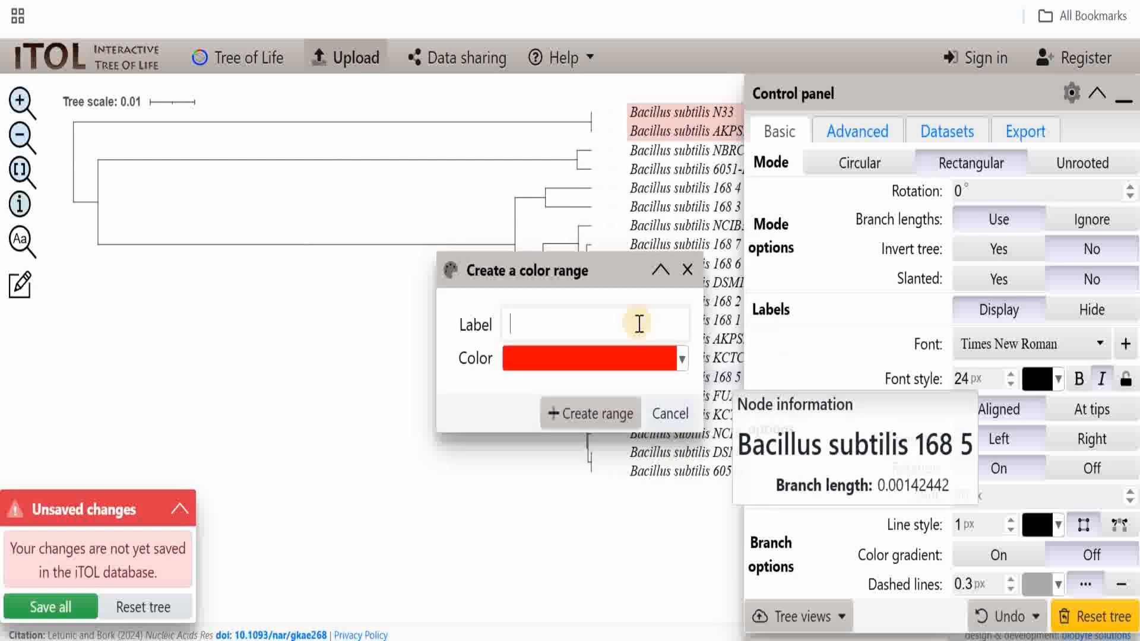
type("2")
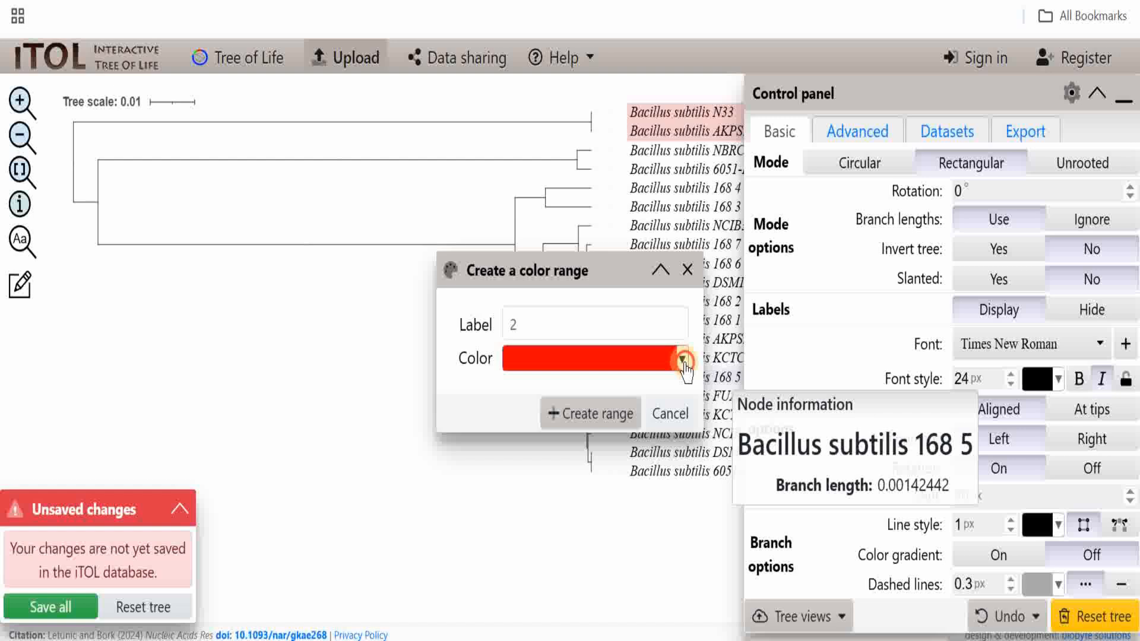
left_click(682, 360)
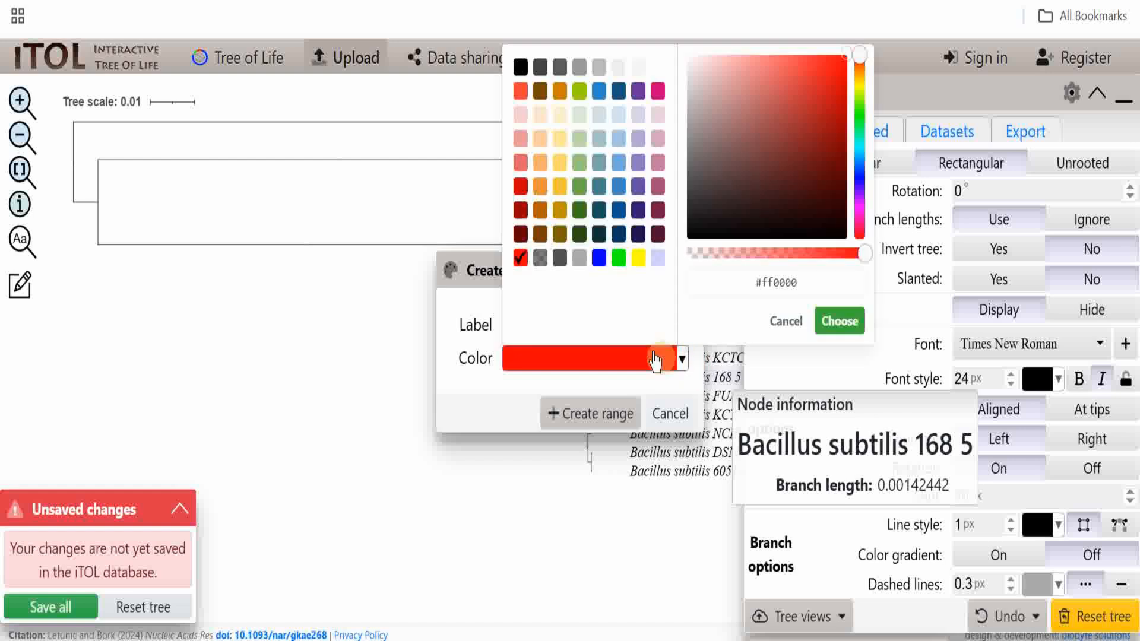
left_click(540, 118)
left_click(824, 321)
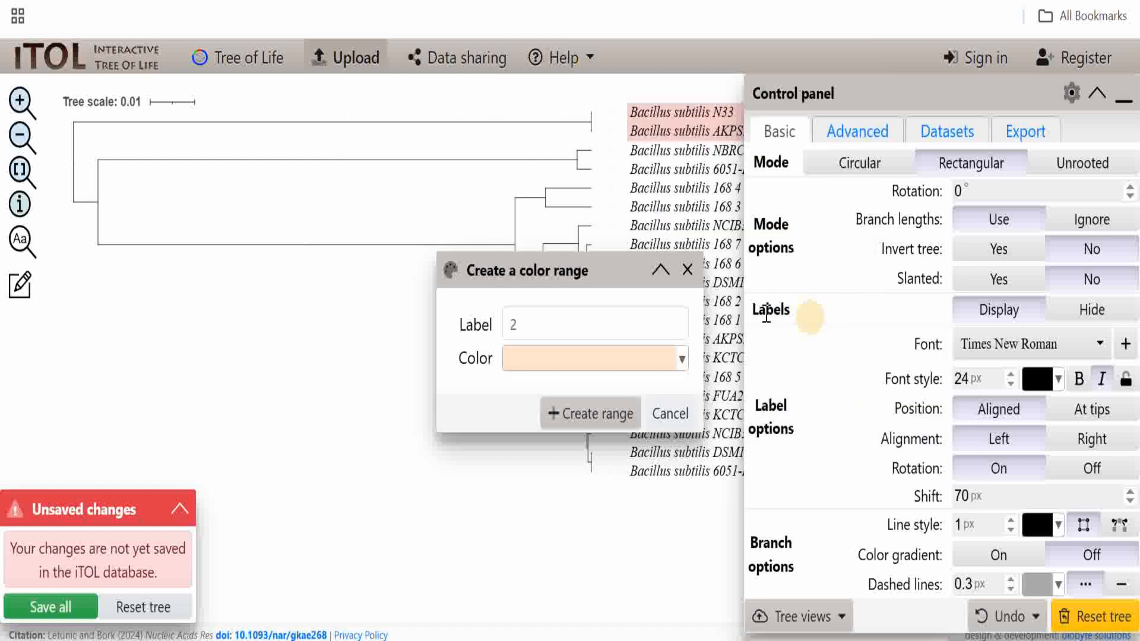
left_click(600, 411)
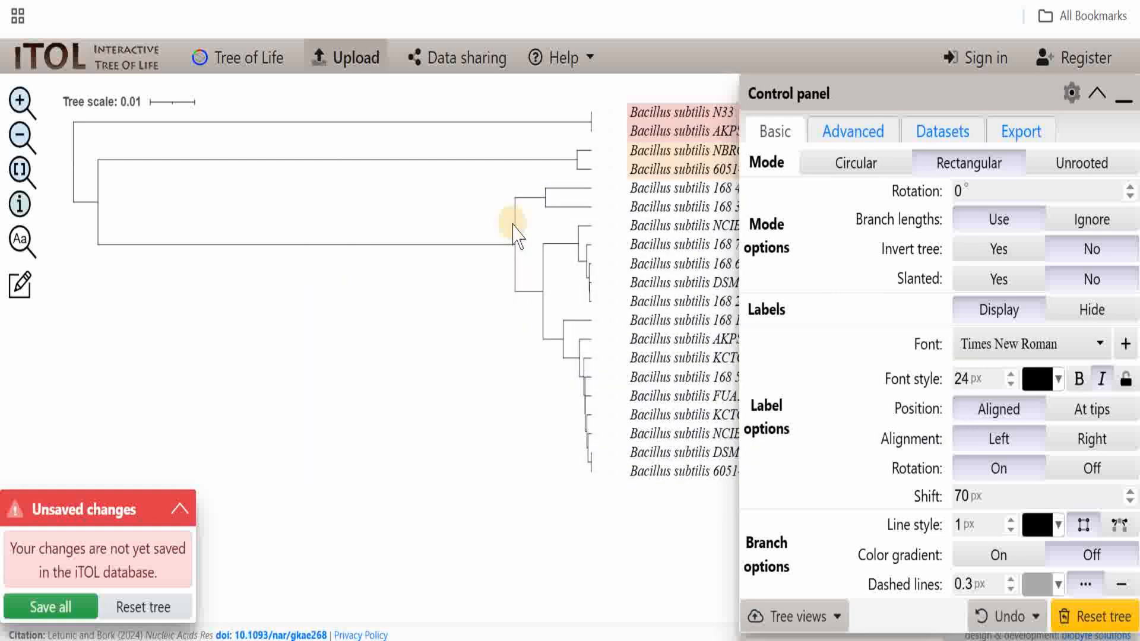
- Create a new colored range in light blue #d0e0e3 for the leaf Bacillus subtilis 168 3
mouse_move(520, 231)
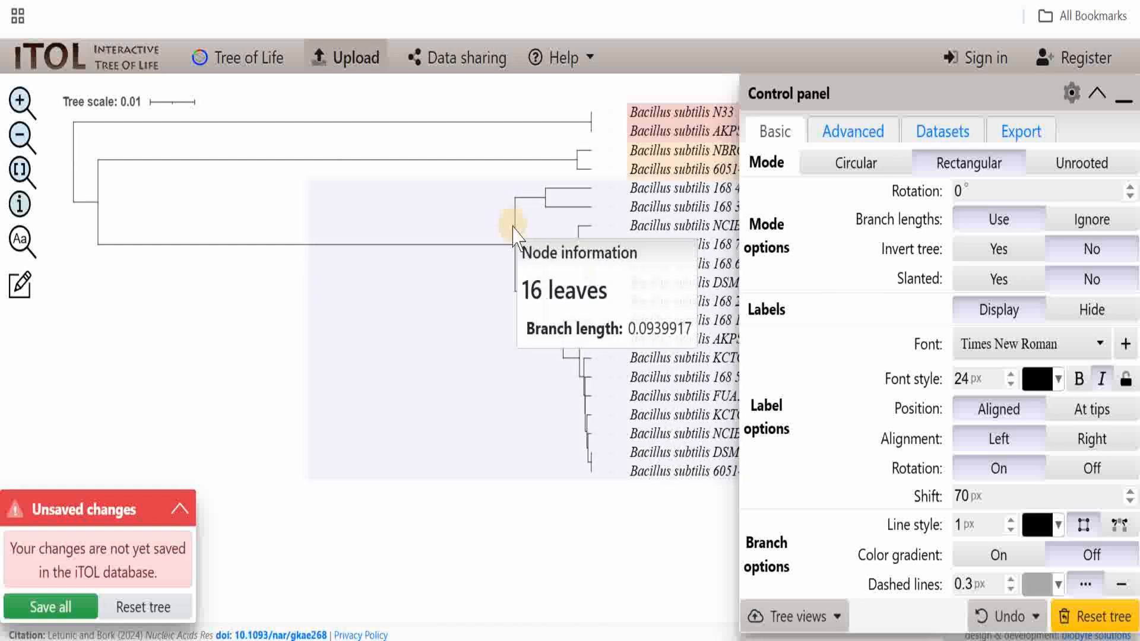
right_click(512, 227)
left_click(514, 227)
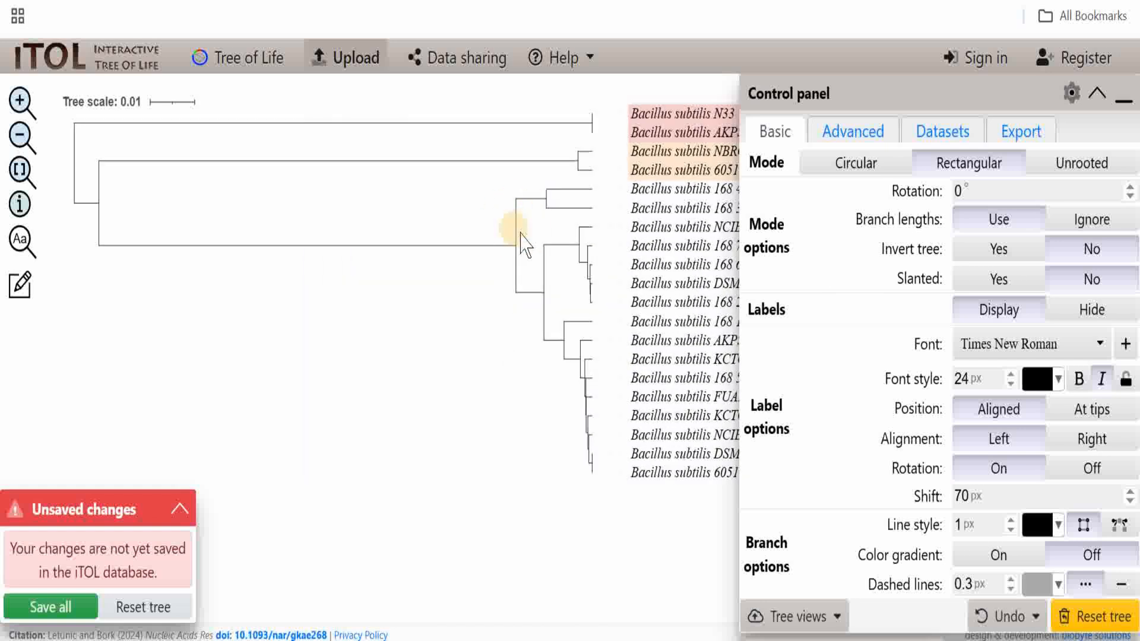
left_click(561, 219)
left_click(587, 373)
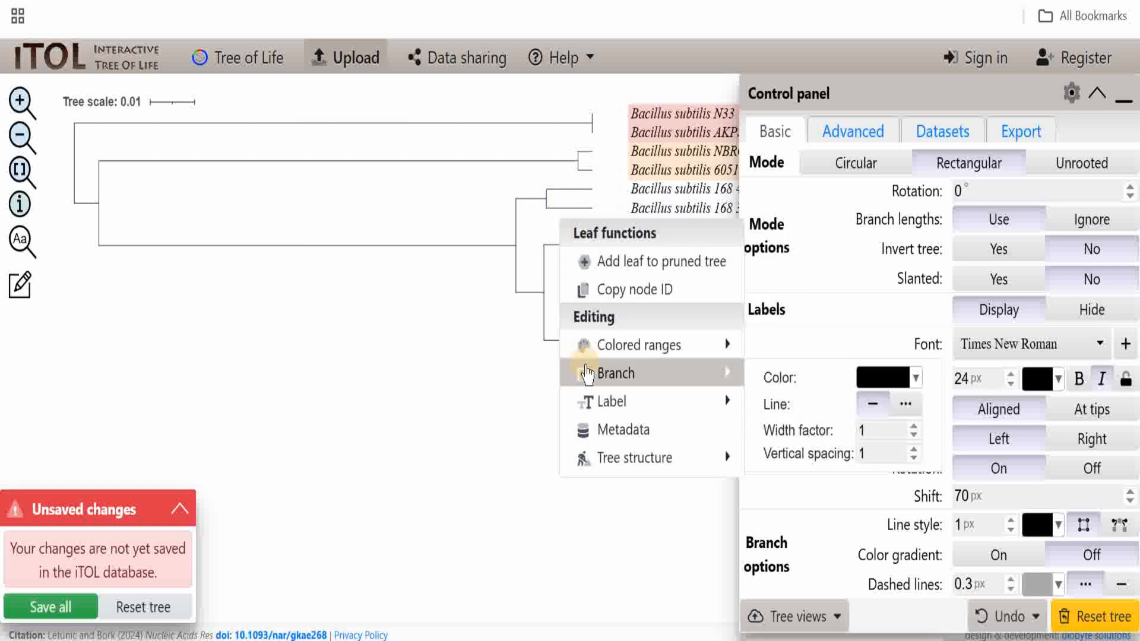
mouse_move(592, 356)
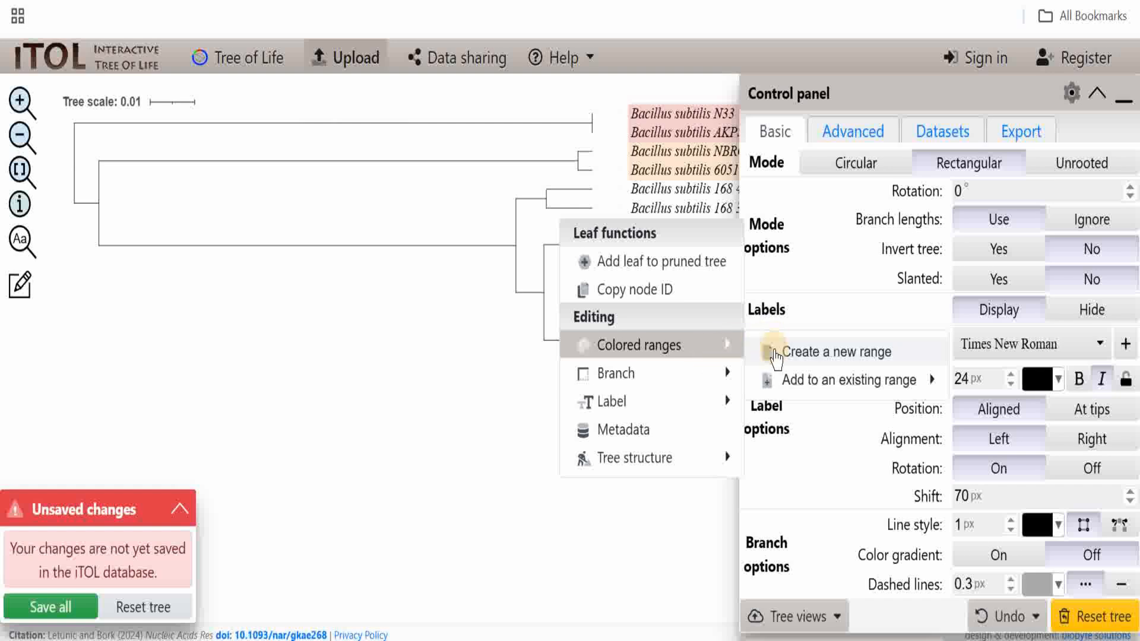
left_click(776, 355)
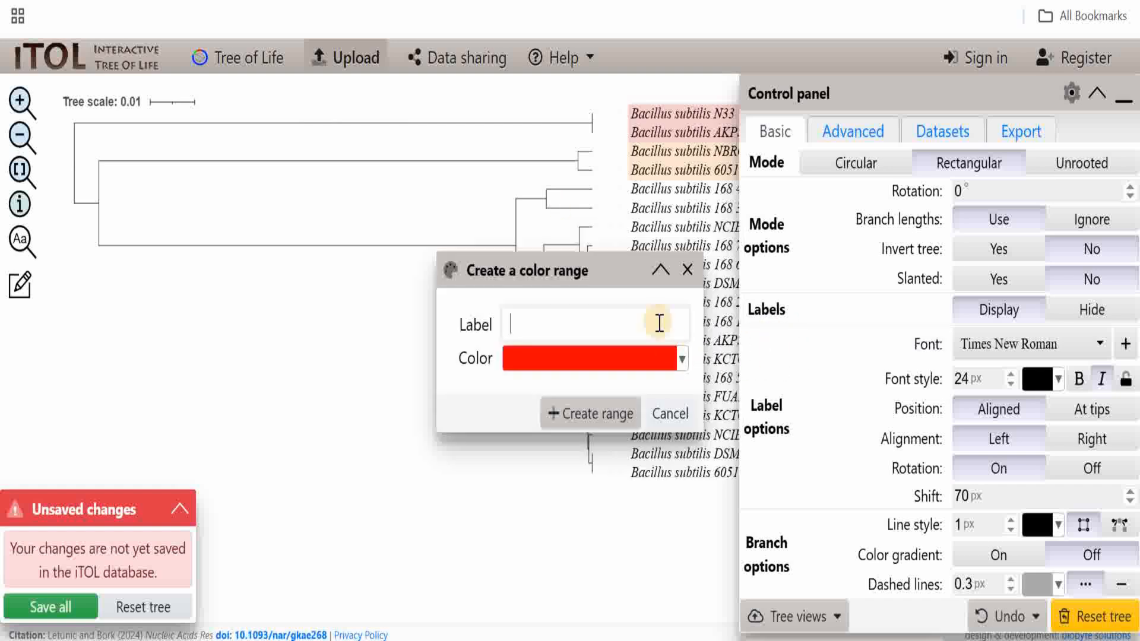
left_click(682, 359)
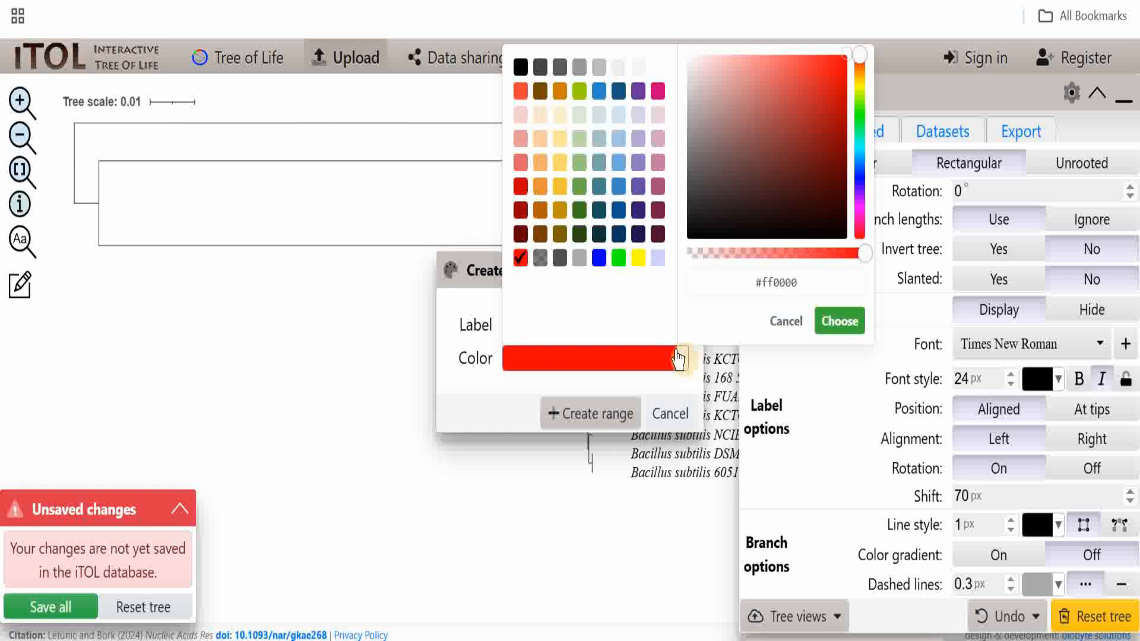
left_click(599, 117)
left_click(825, 325)
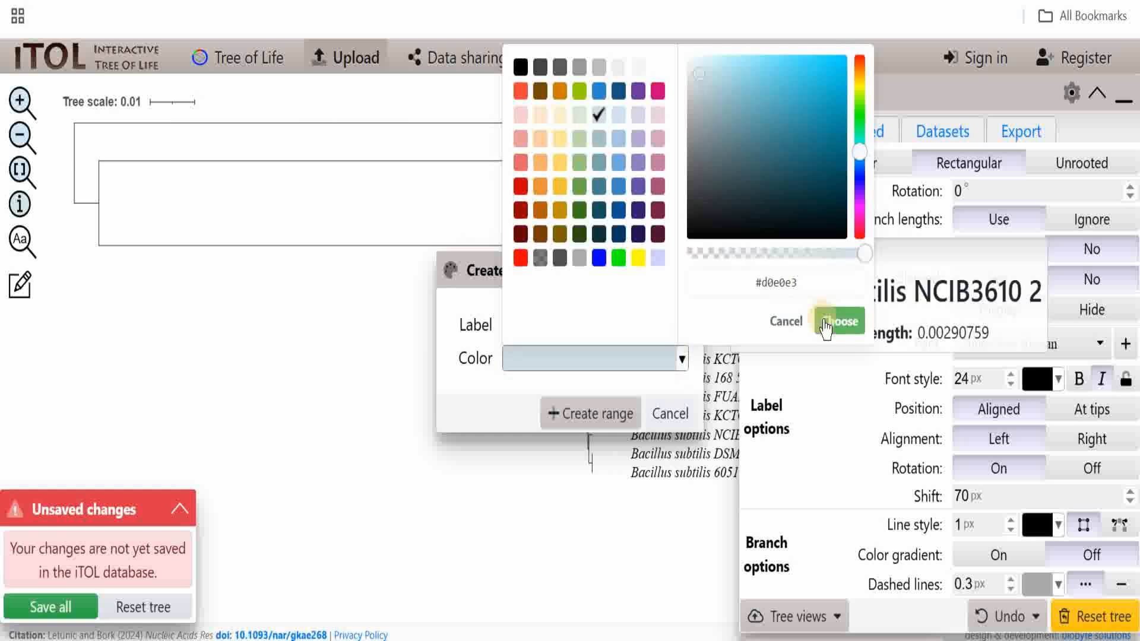
left_click(618, 413)
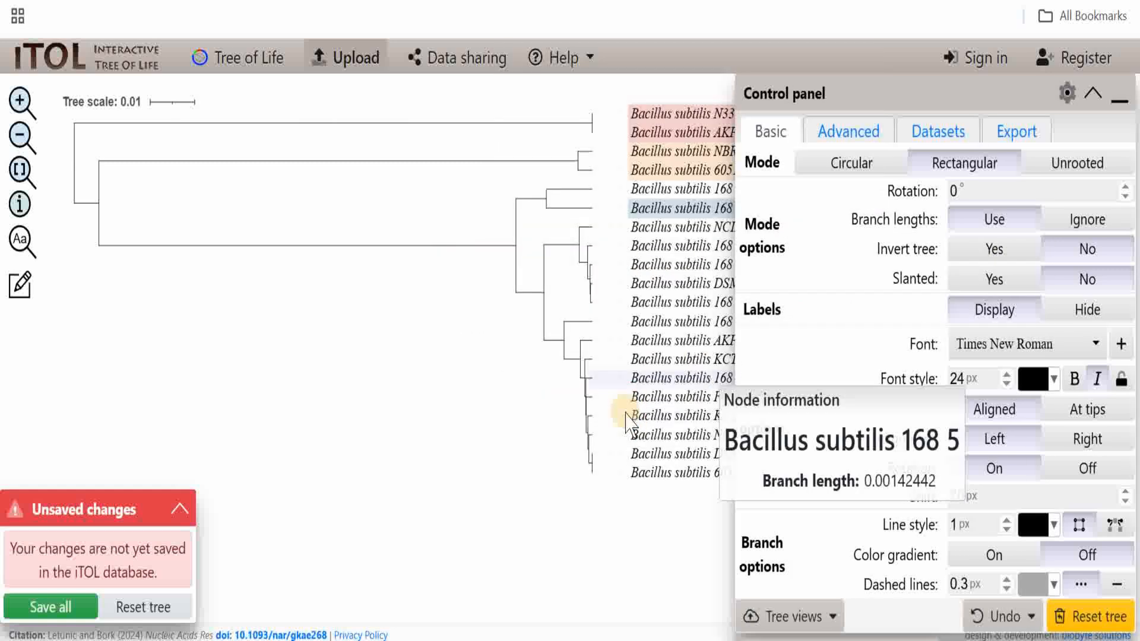
- Create a colored range labelled 4 in light purple #b4a7d6 for the large clade running from Bacillus subtilis 168 4 to the last leaf
left_click(514, 242)
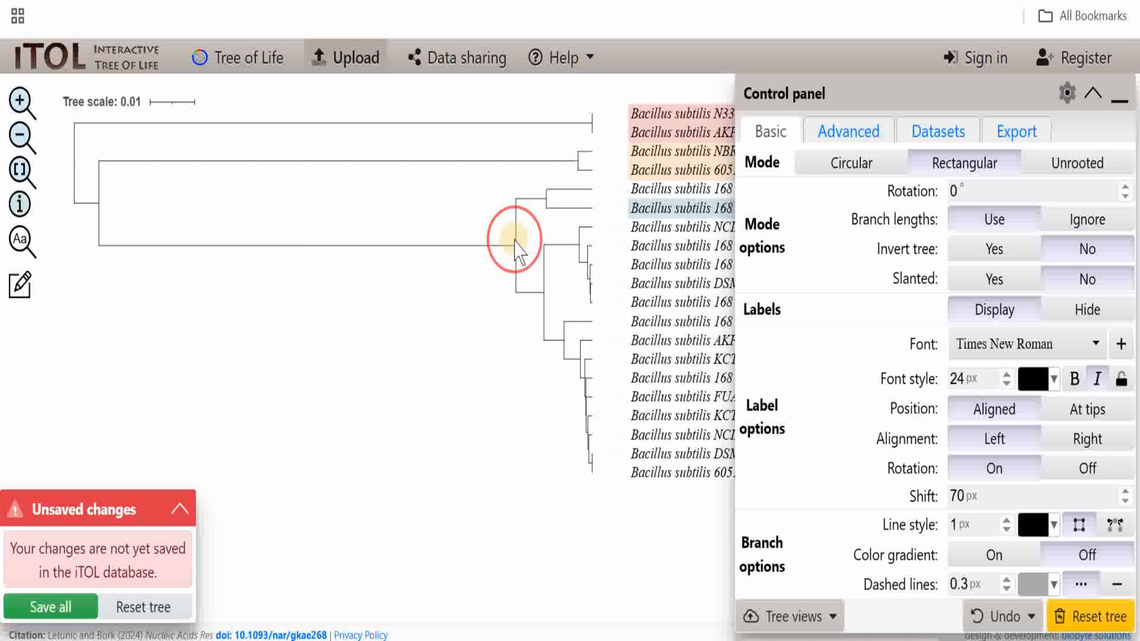
left_click(500, 247)
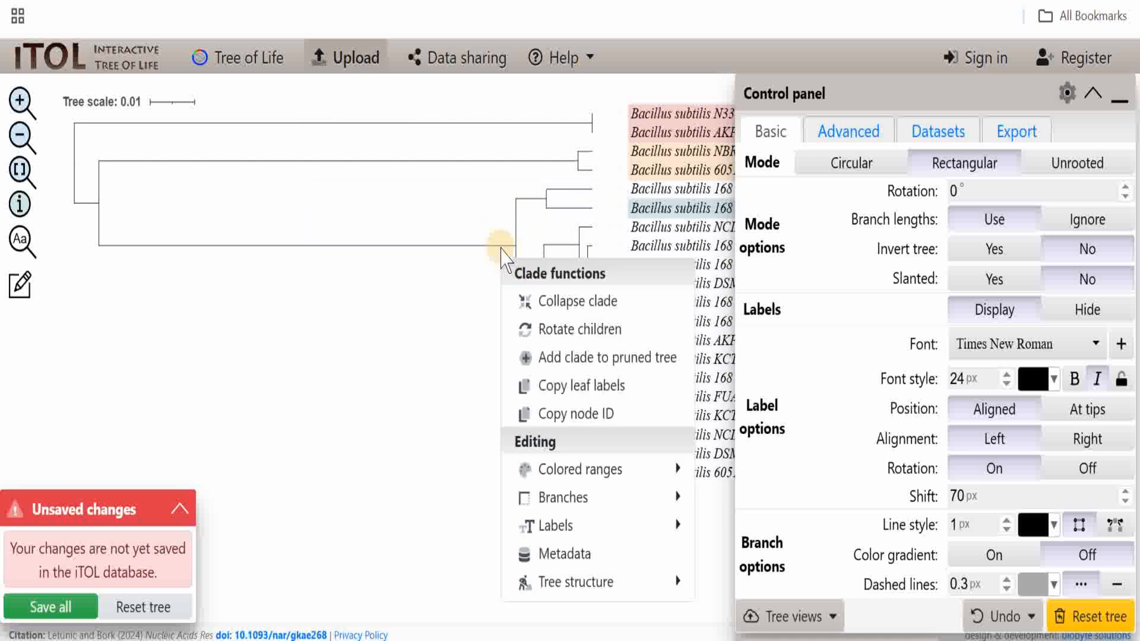
mouse_move(741, 504)
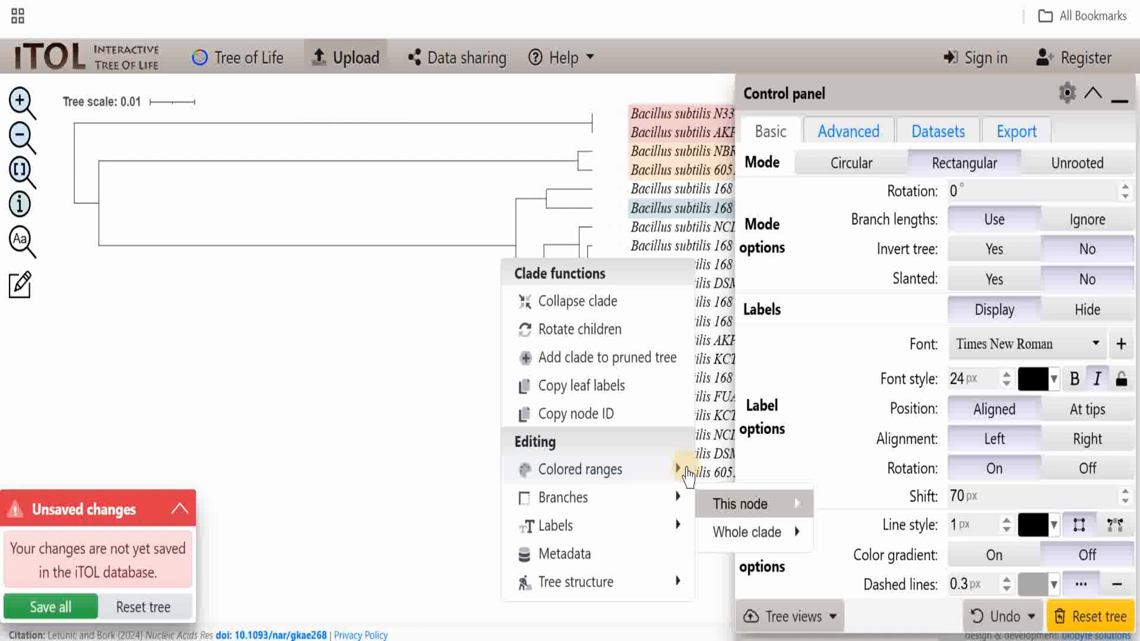
mouse_move(668, 470)
left_click(728, 479)
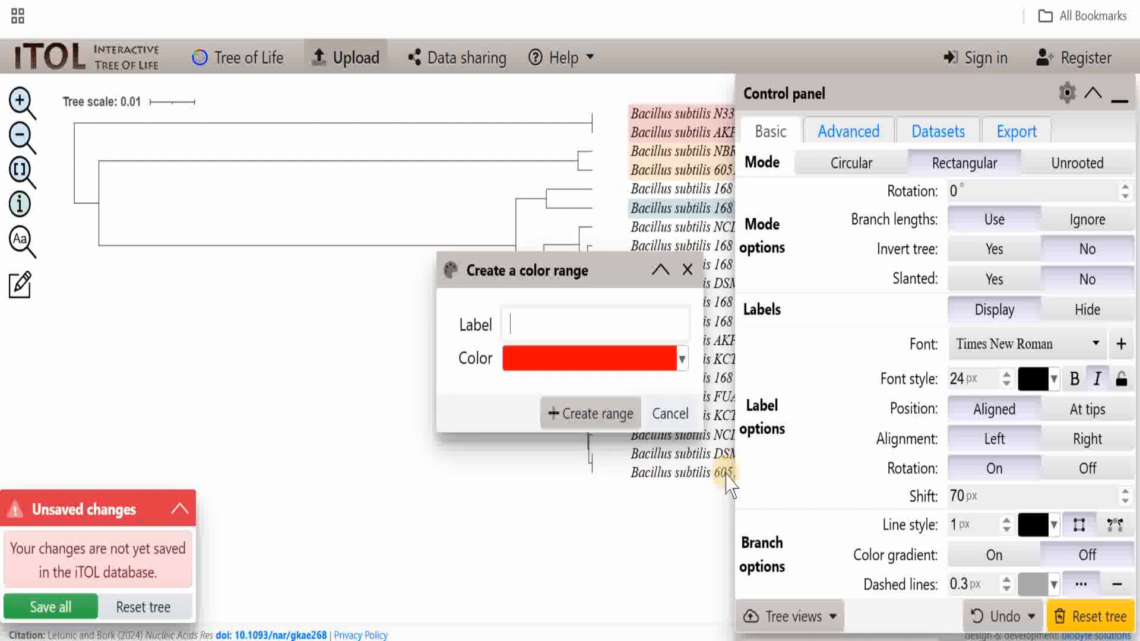
left_click(682, 360)
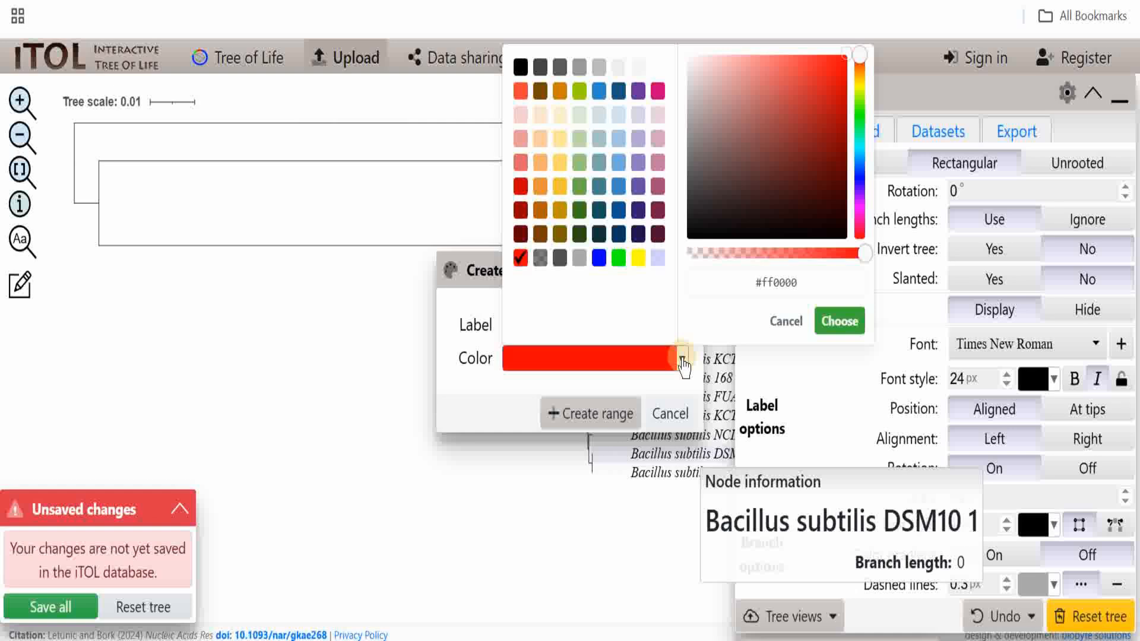
left_click(637, 139)
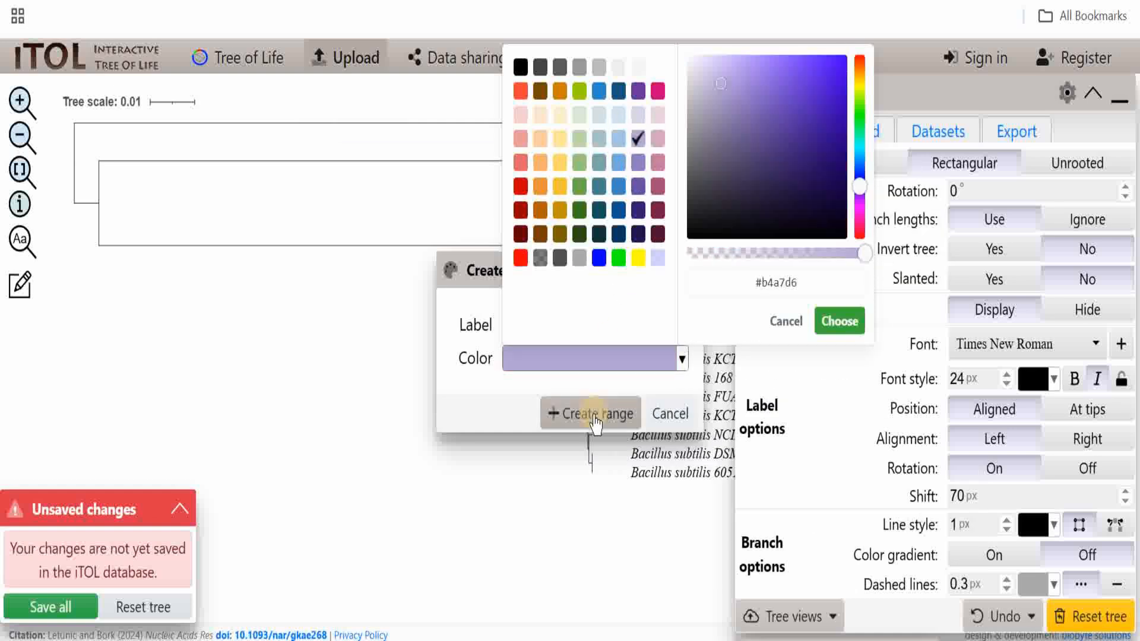
left_click(838, 325)
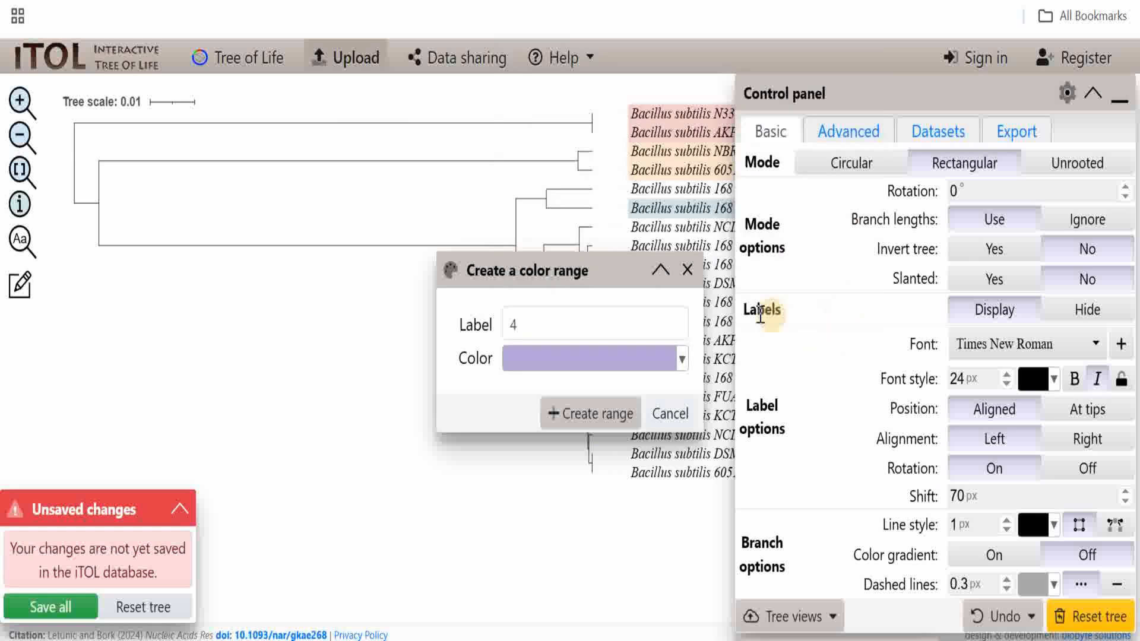
left_click(586, 414)
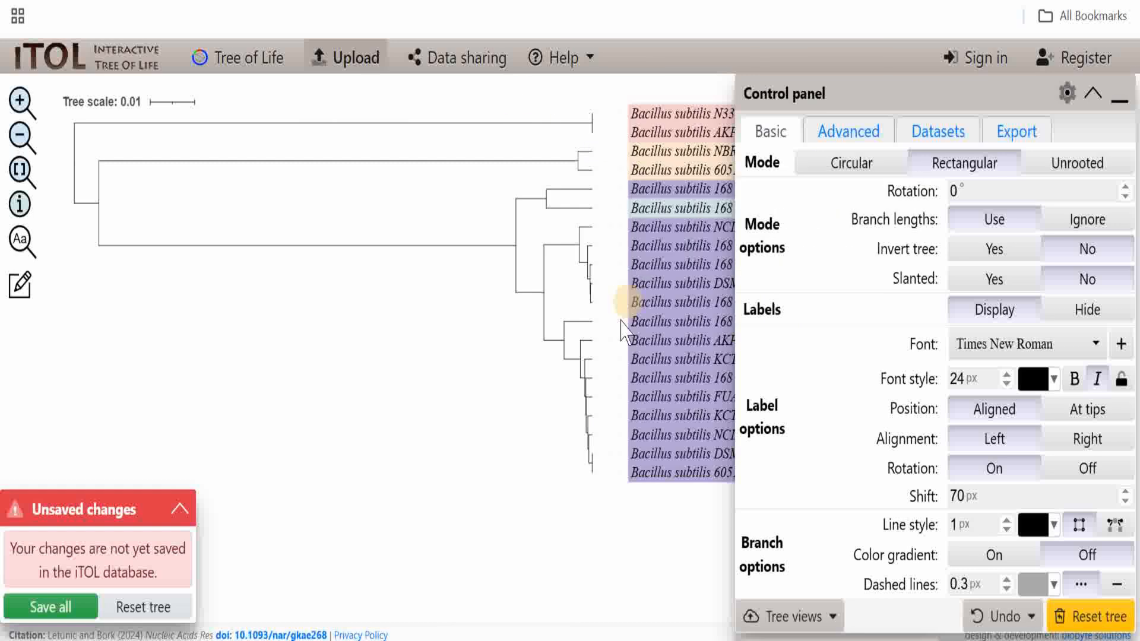
- Set the label color of the leaf Bacillus subtilis 168 3 to red #cc0000
mouse_move(543, 204)
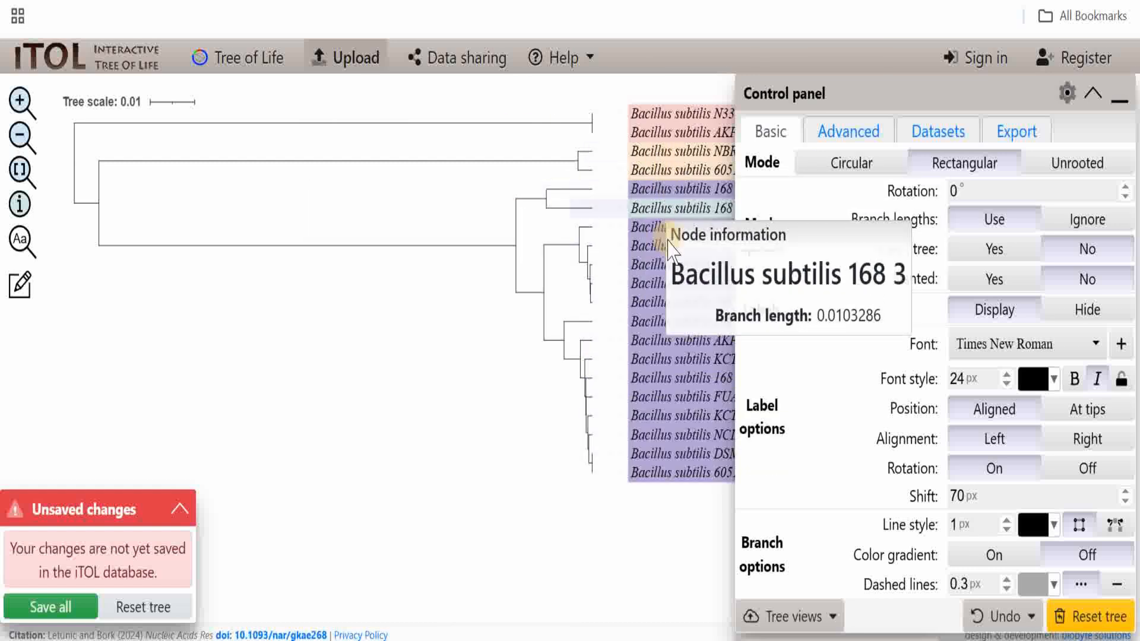
mouse_move(664, 367)
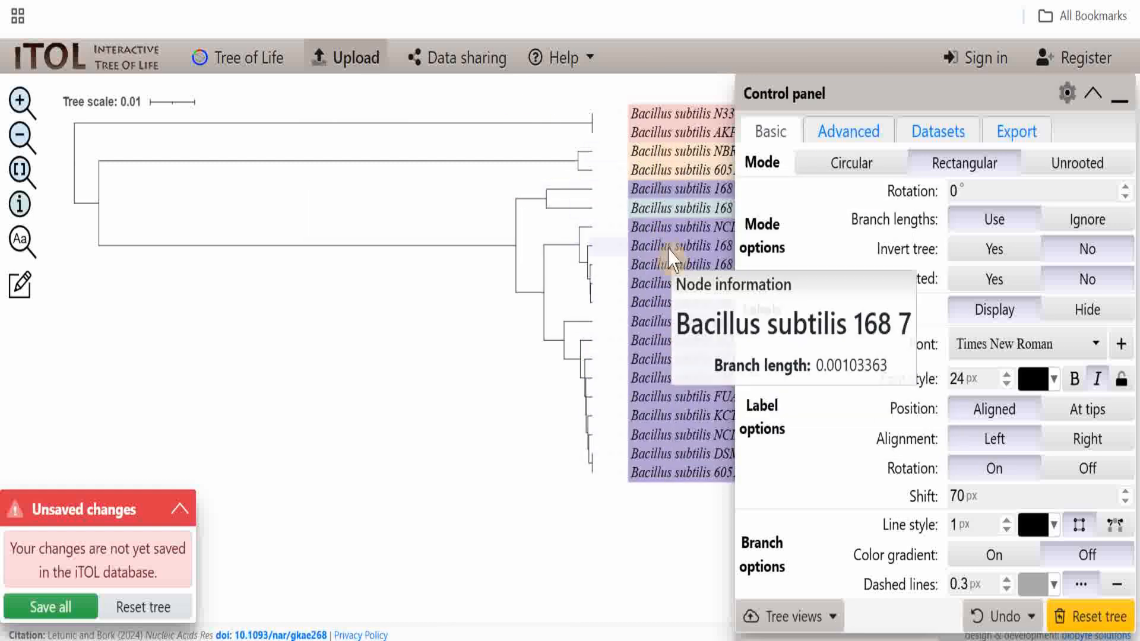
left_click(655, 209)
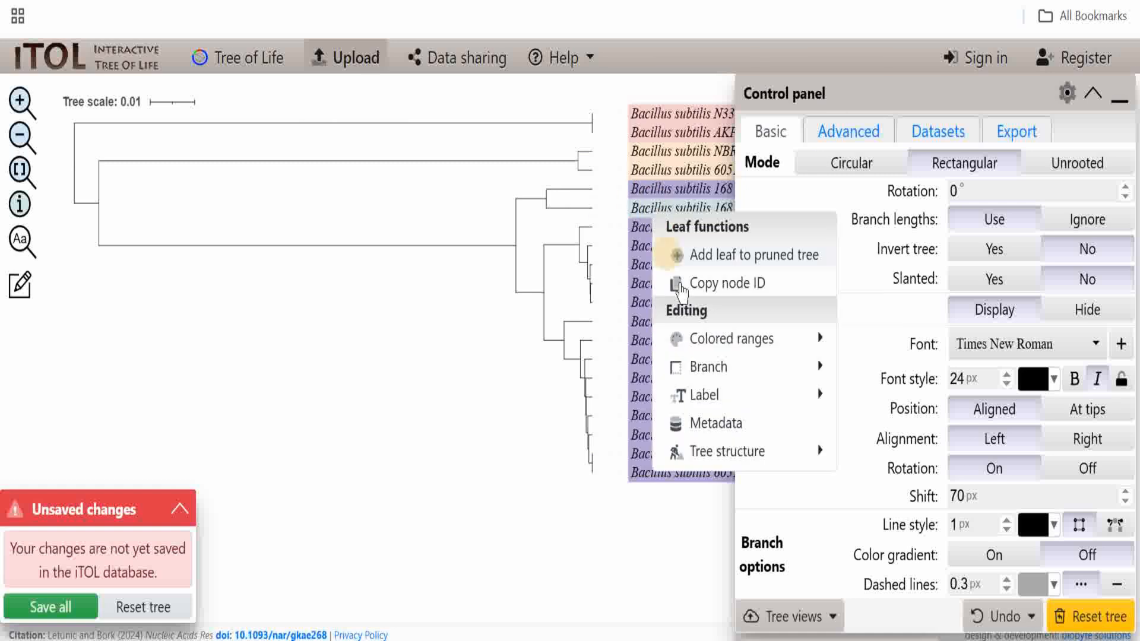
mouse_move(721, 399)
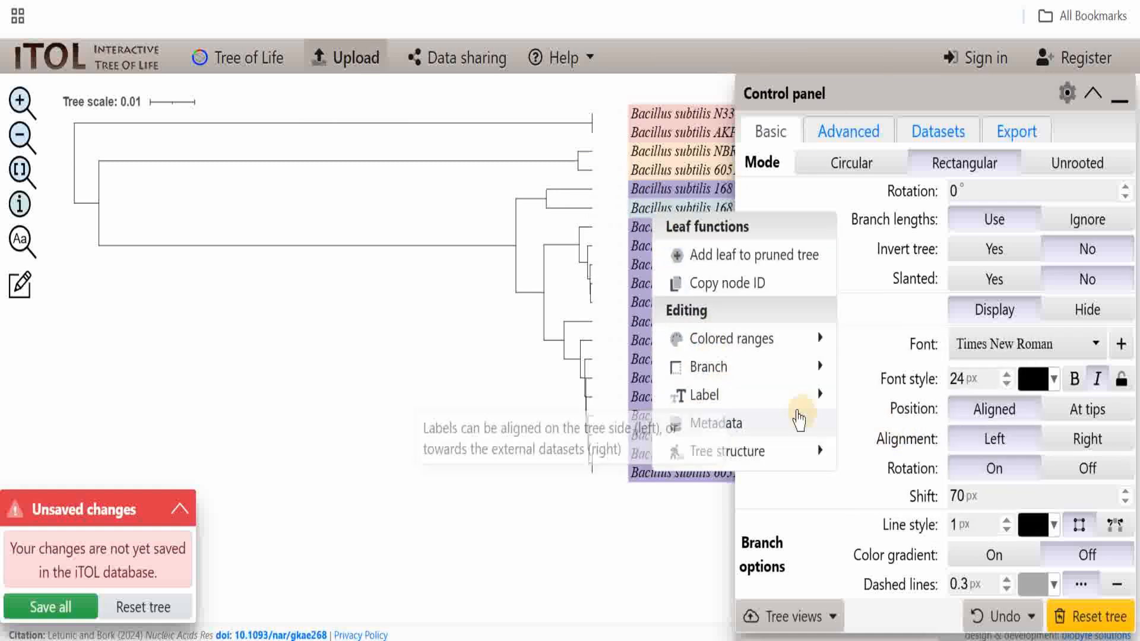
mouse_move(770, 380)
mouse_move(780, 409)
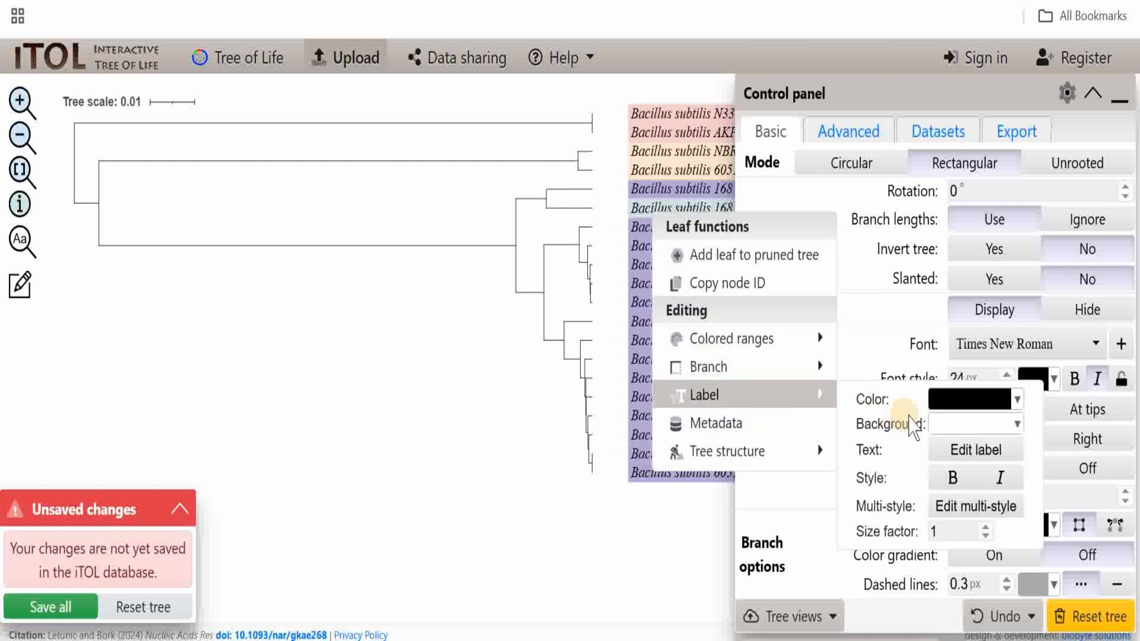
left_click(1016, 400)
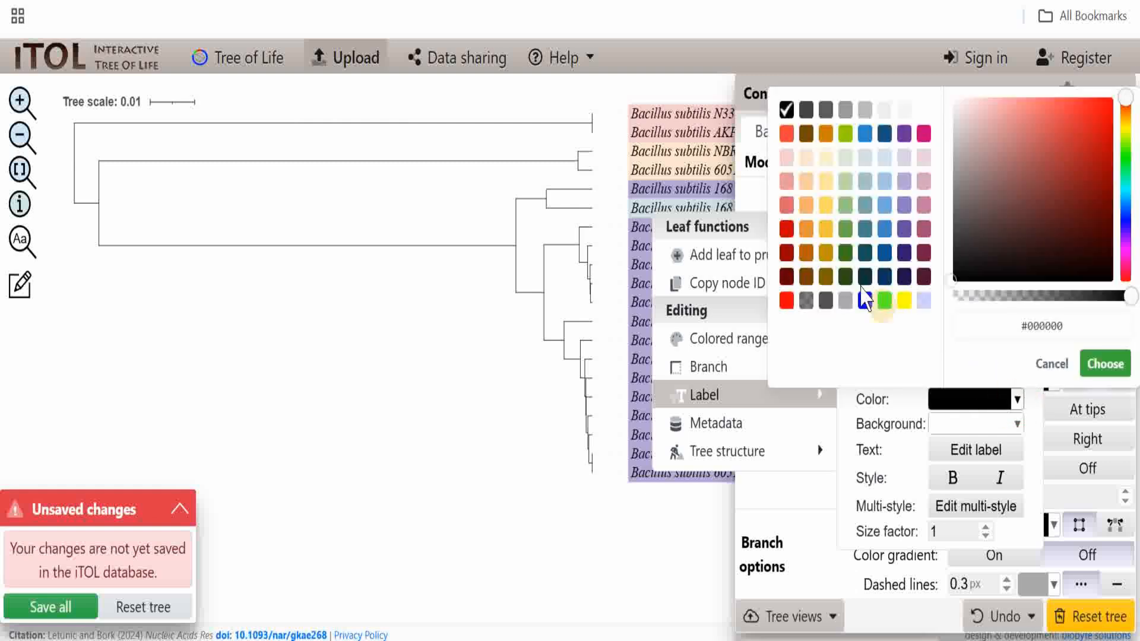
left_click(787, 231)
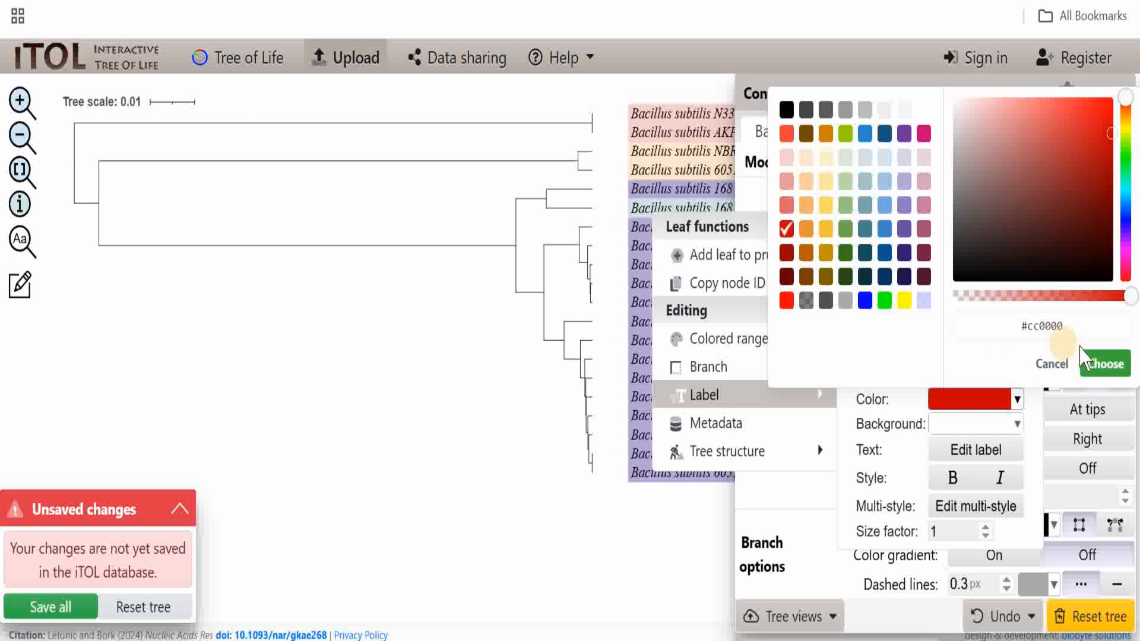
left_click(1098, 365)
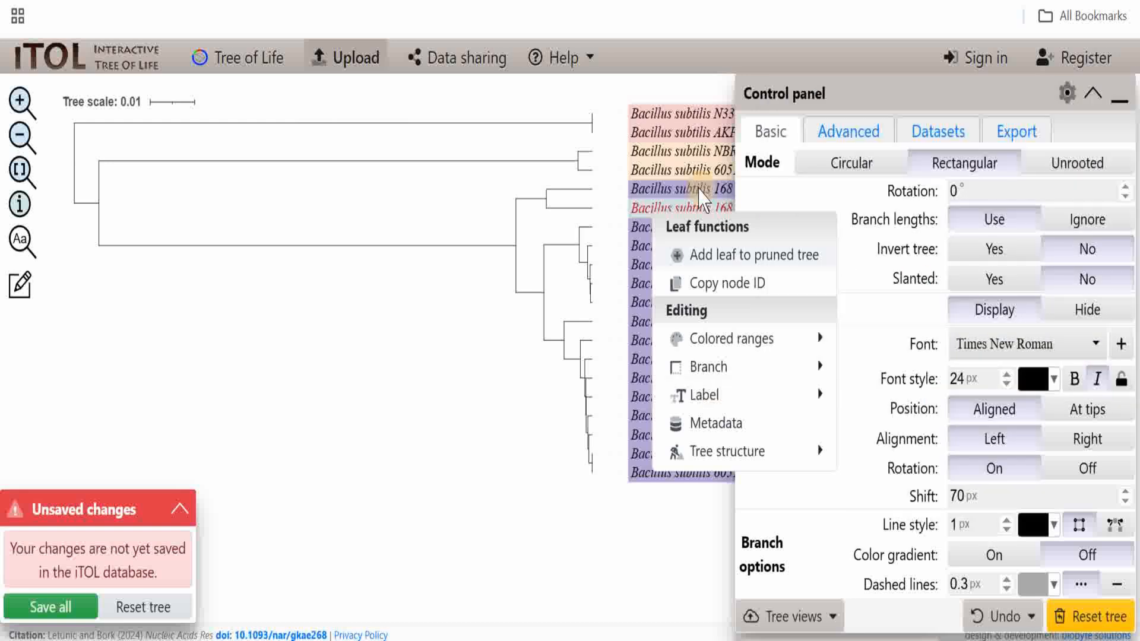
left_click(467, 300)
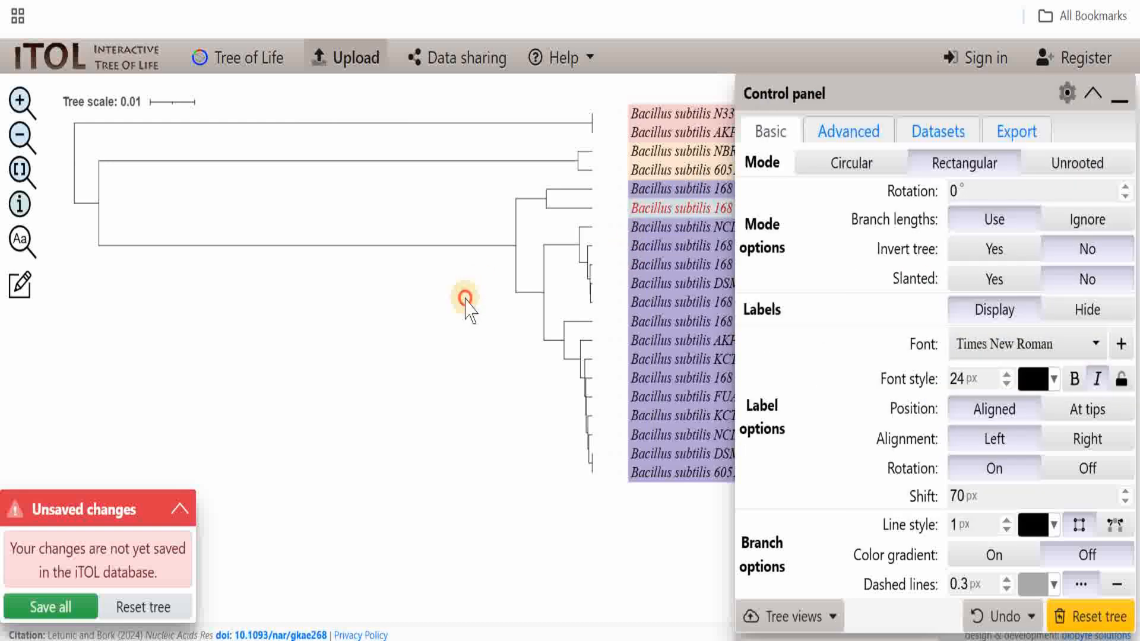
- Switch the tree to the circular display mode
left_click(855, 166)
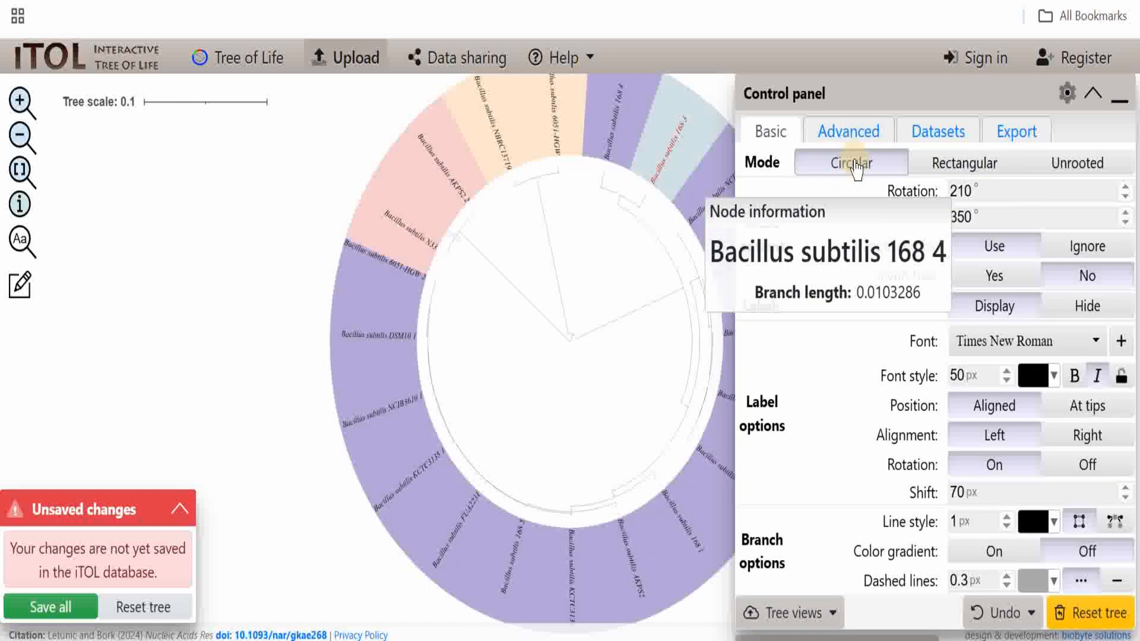
- Narrow the control panel to uncover the circular tree and set the branch line width to 3.5 px
left_click(593, 255)
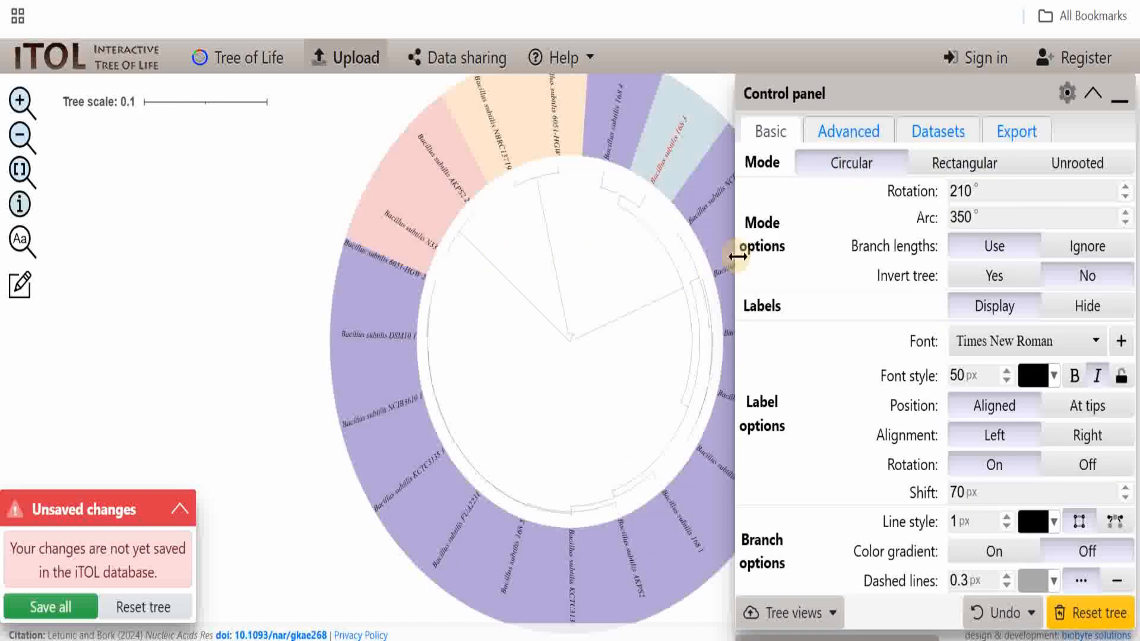
left_click_drag(738, 257, 871, 249)
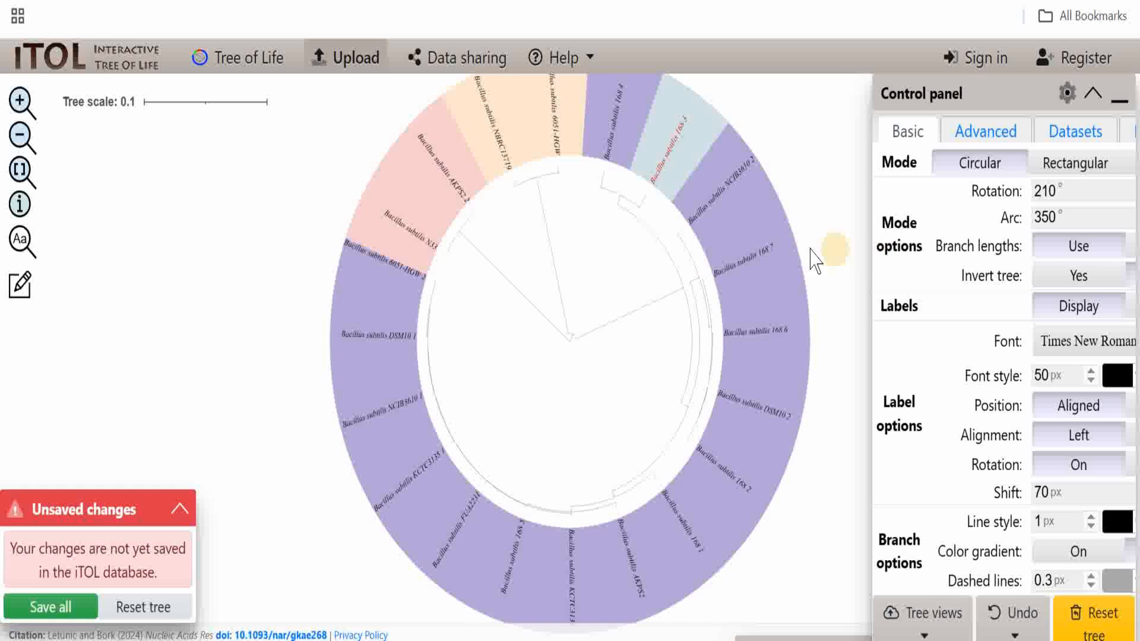
left_click(19, 141)
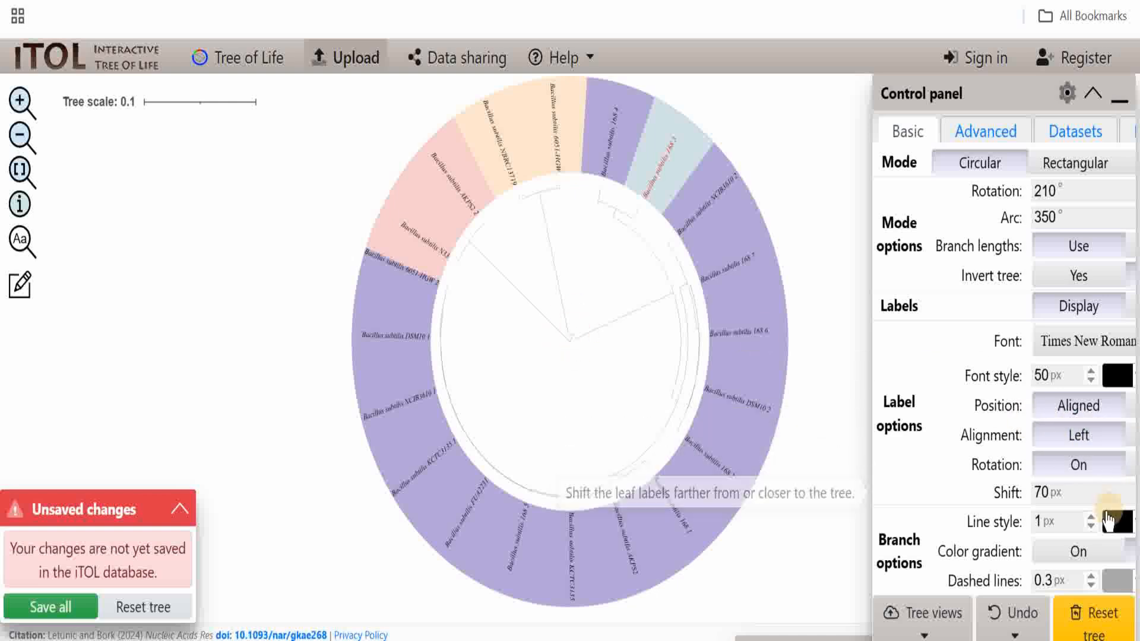
left_click(1091, 517)
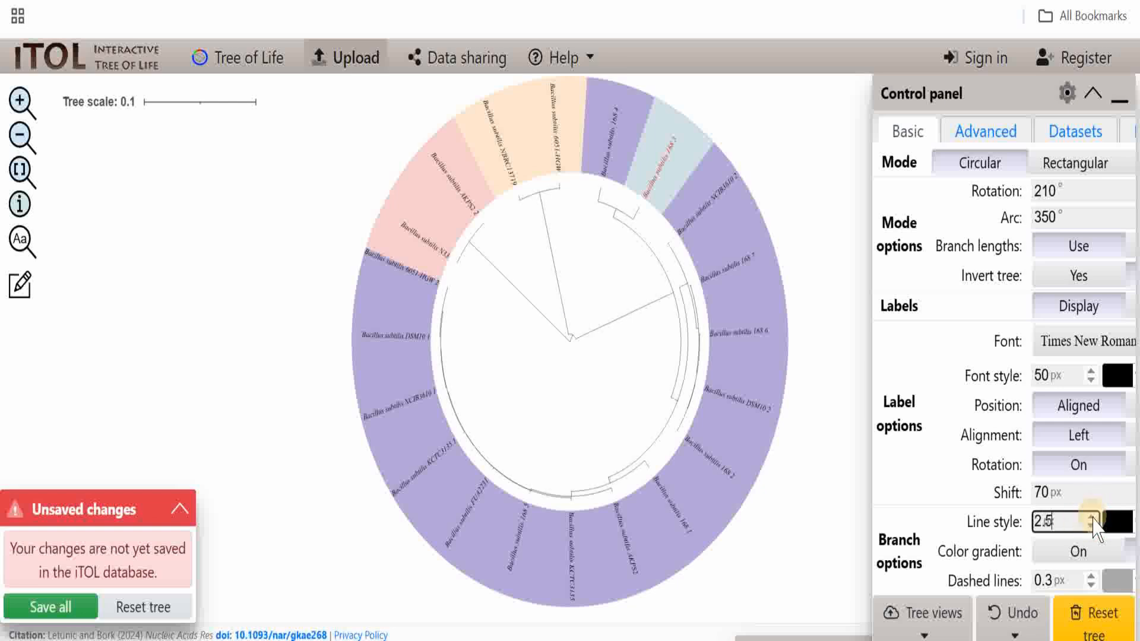
left_click(1091, 516)
left_click(1091, 516)
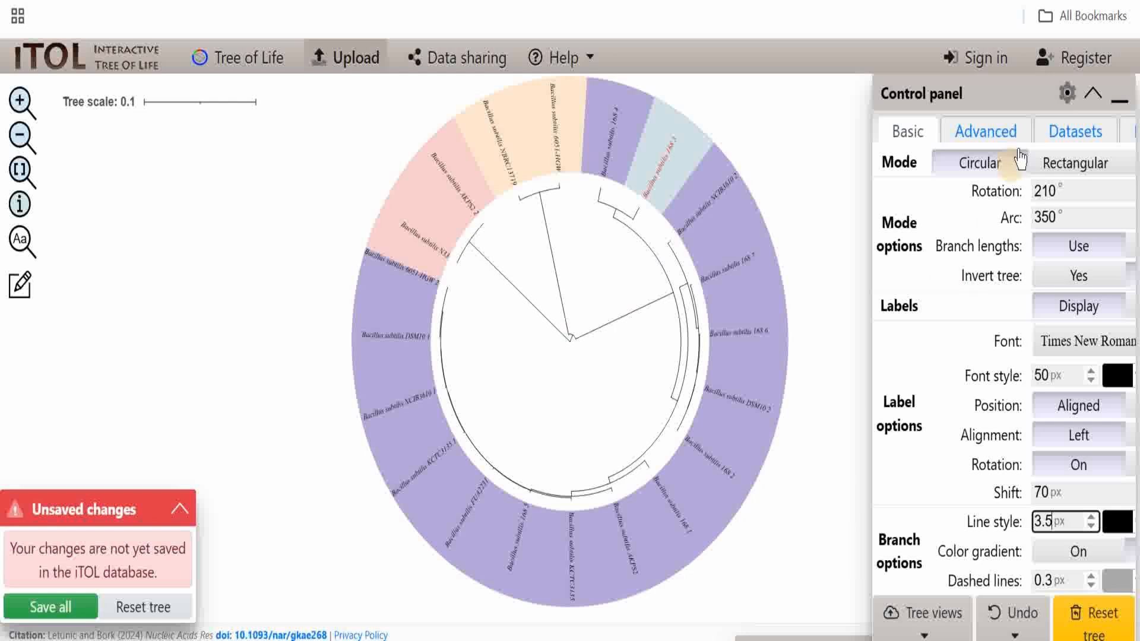
- Turn on the leaf node symbols in the advanced node options and set their size to 7 px
left_click(1014, 130)
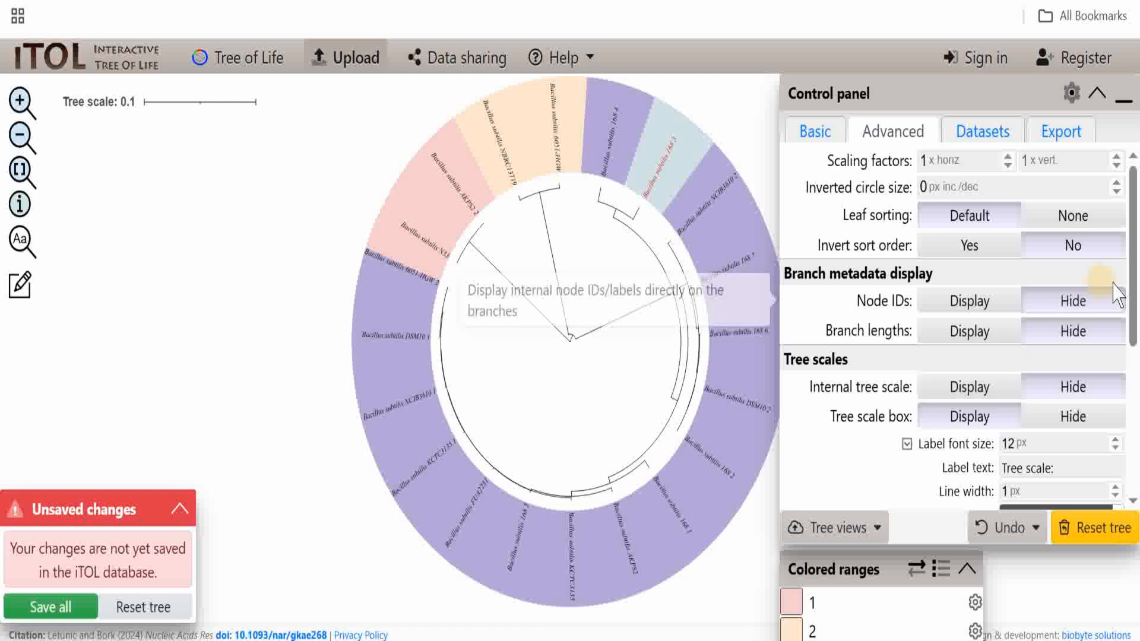
scroll(1135, 300, "down", 5)
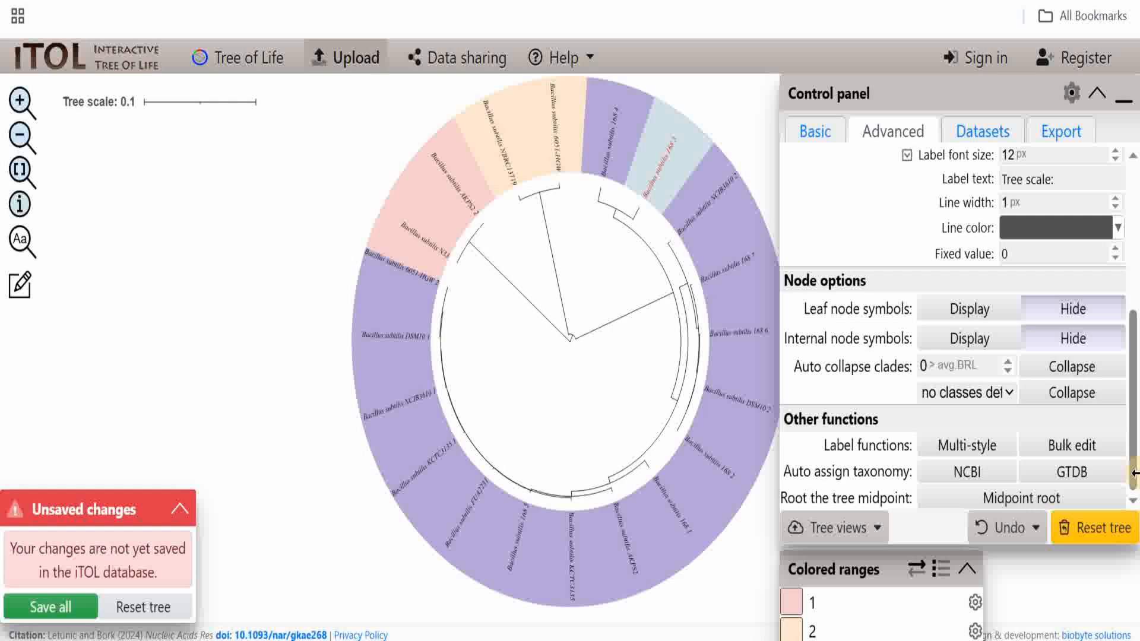
left_click(973, 324)
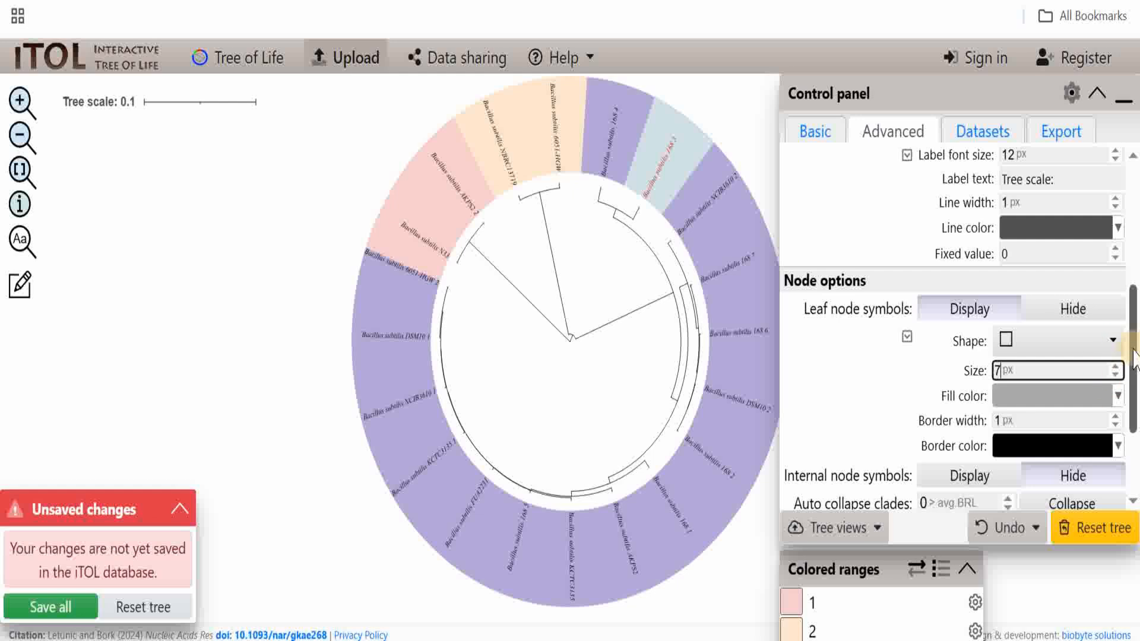
left_click_drag(1133, 356, 1135, 454)
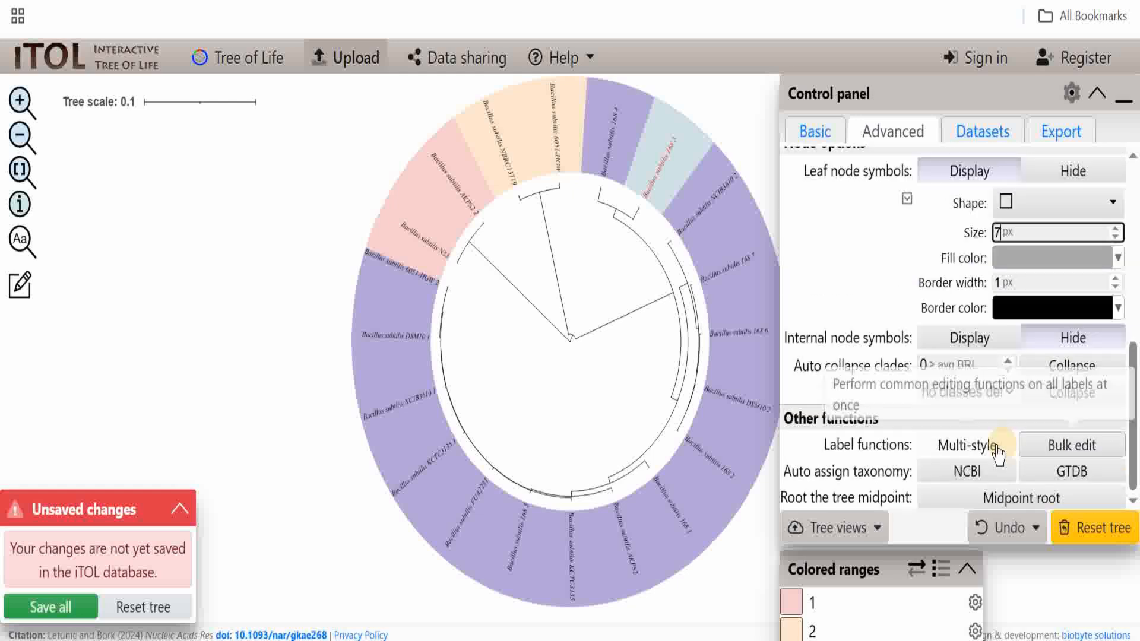
- Export the tree as an SVG file with the export area set to the full image
left_click(978, 128)
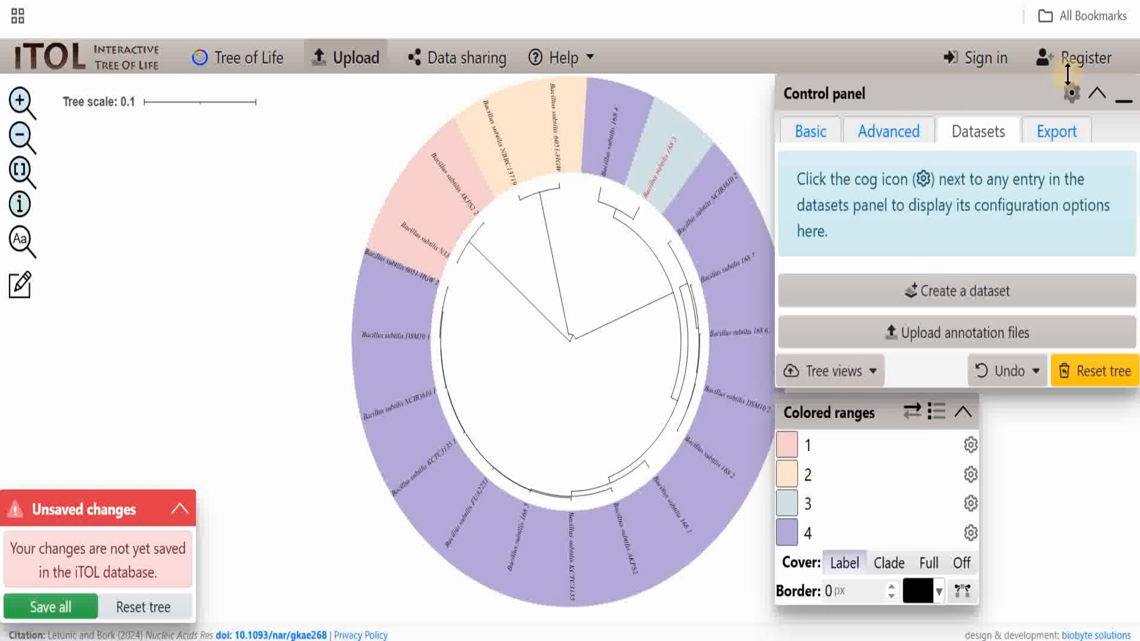
left_click(1072, 143)
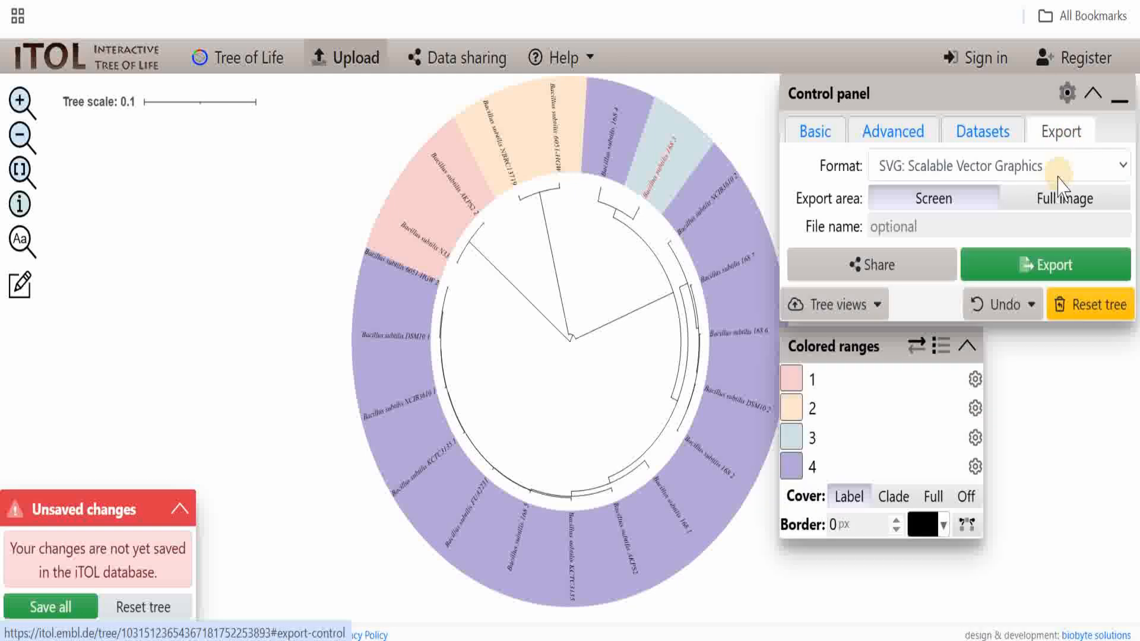
left_click(1068, 201)
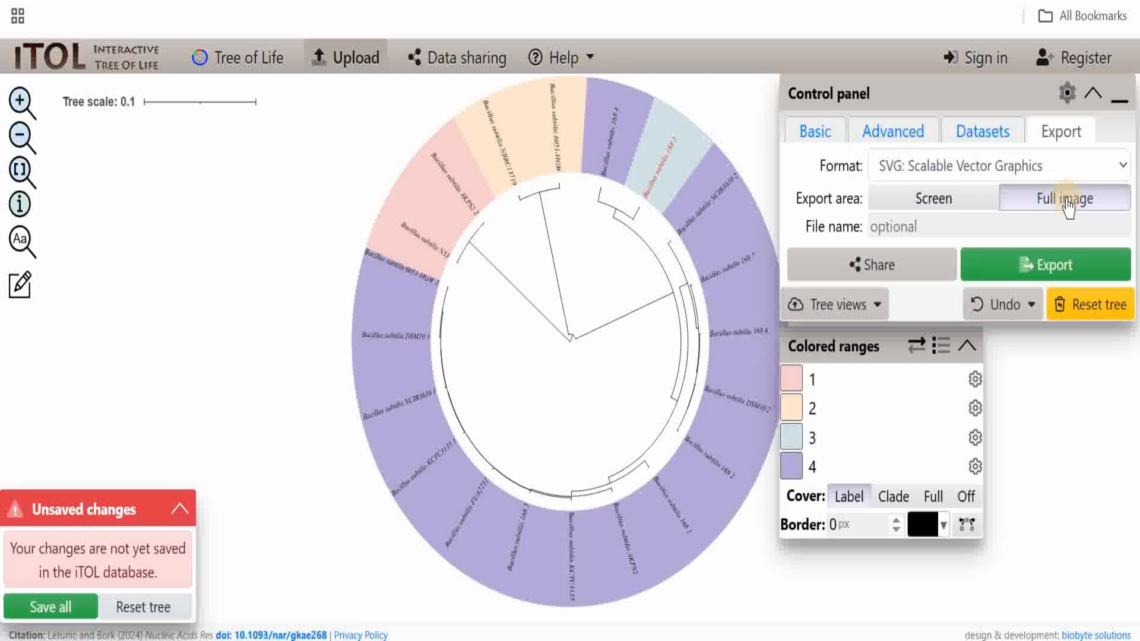
left_click(1063, 267)
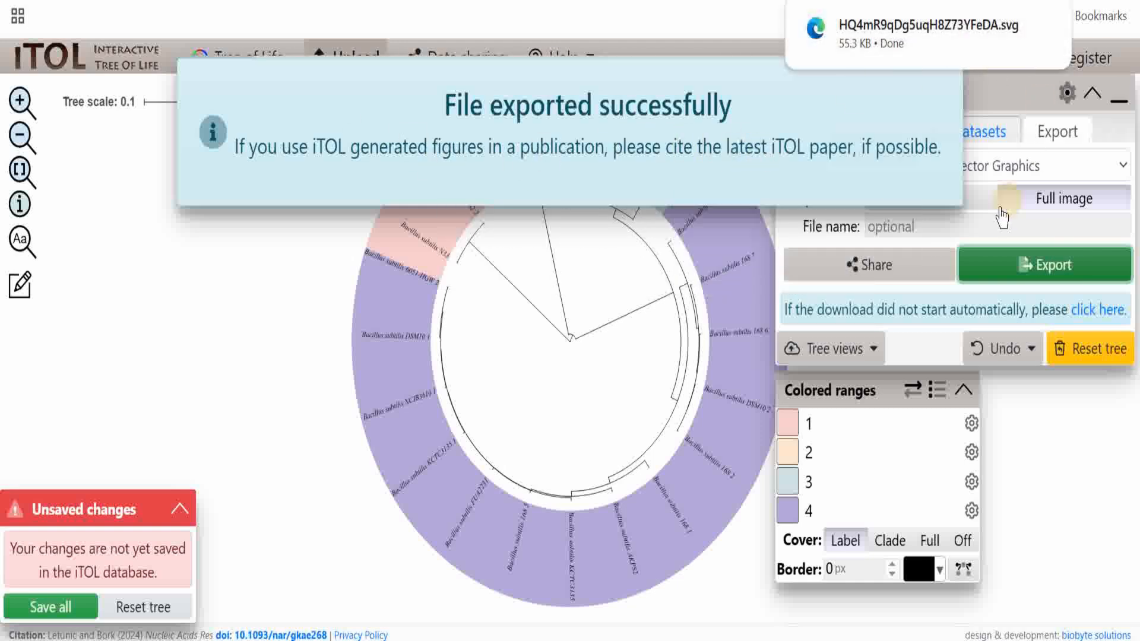
- Export the full tree image in PNG format at 120 dpi
left_click(995, 175)
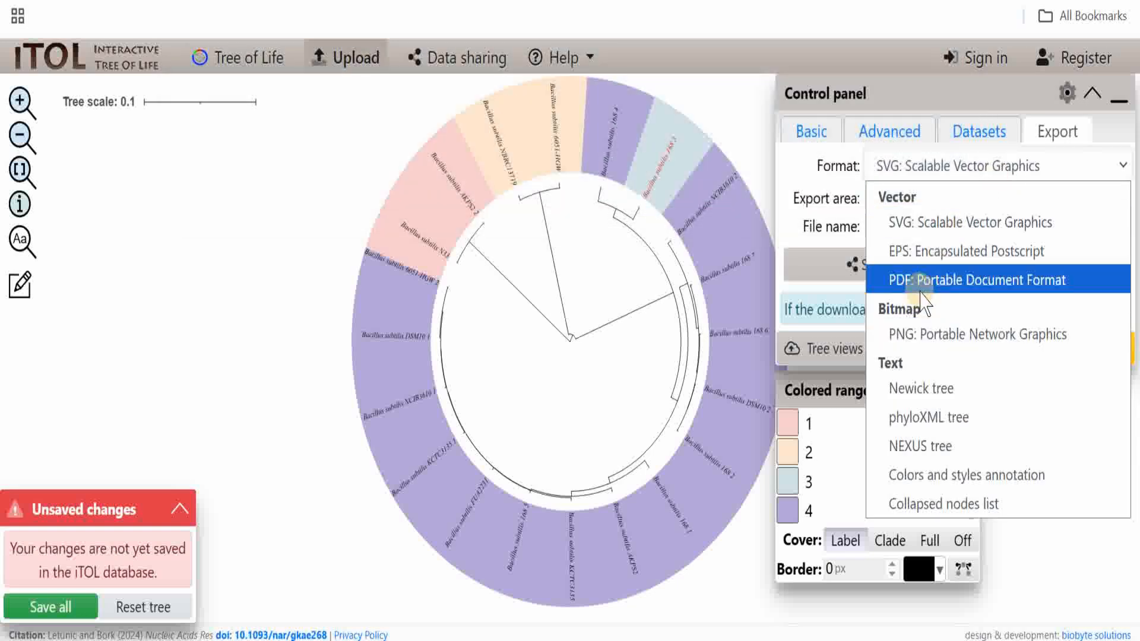
left_click(926, 335)
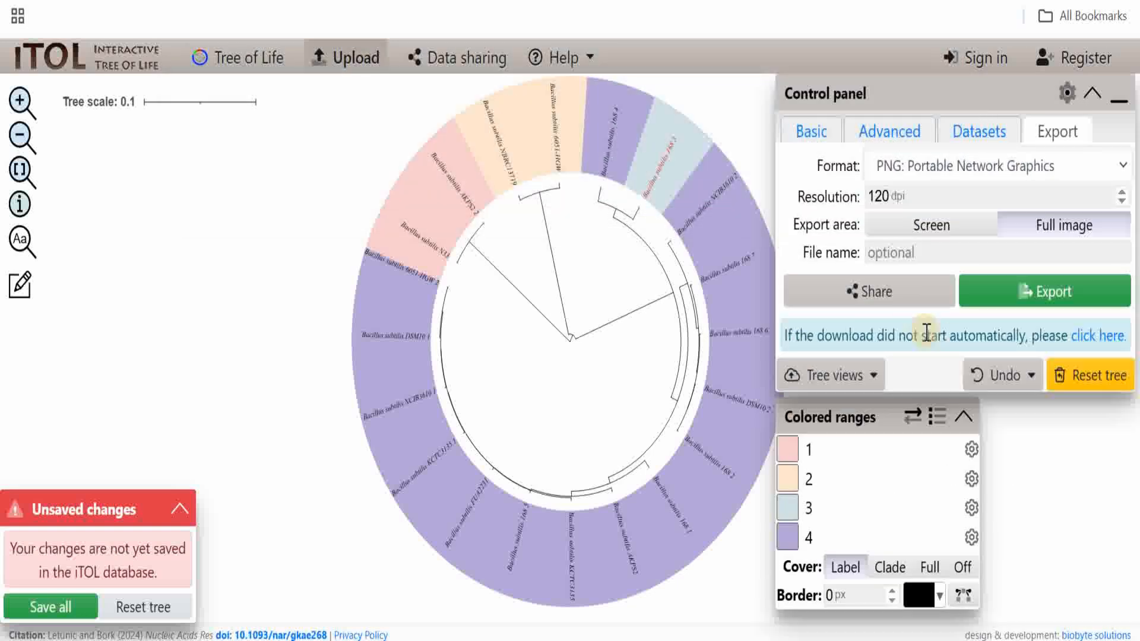
left_click(1067, 307)
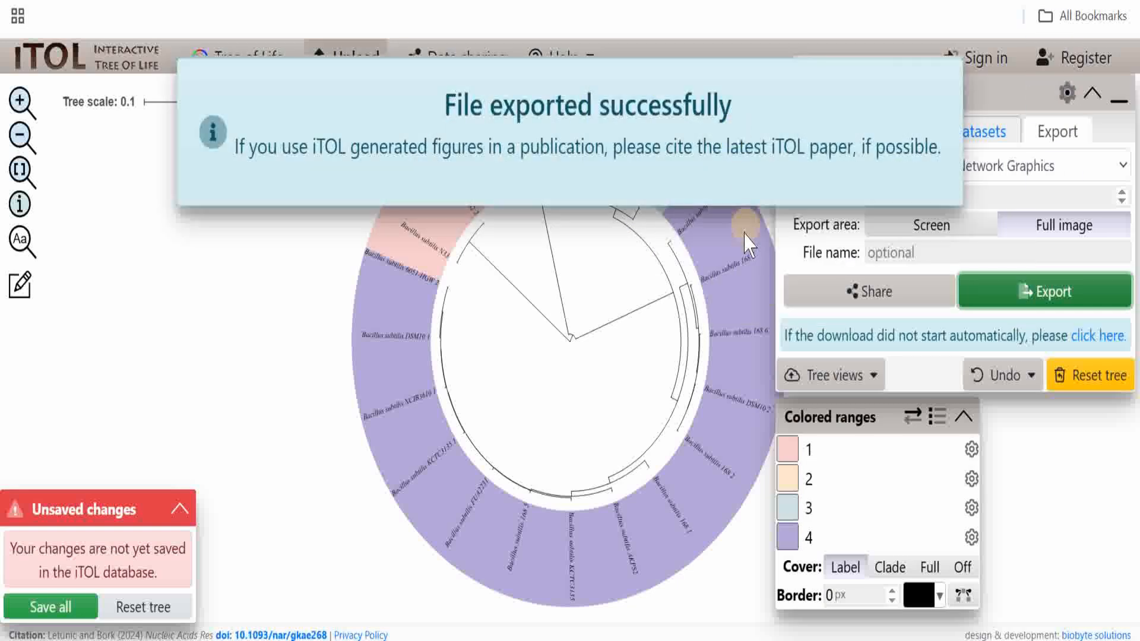
- Increase the font size of the leaf labels to 69 px
left_click(984, 141)
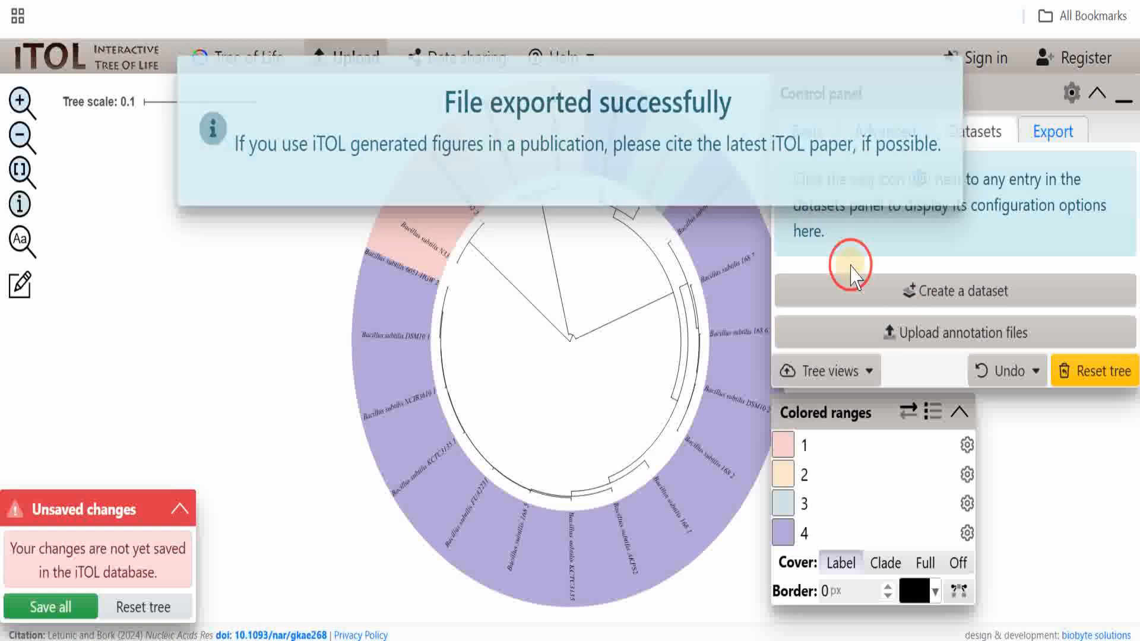
left_click(817, 134)
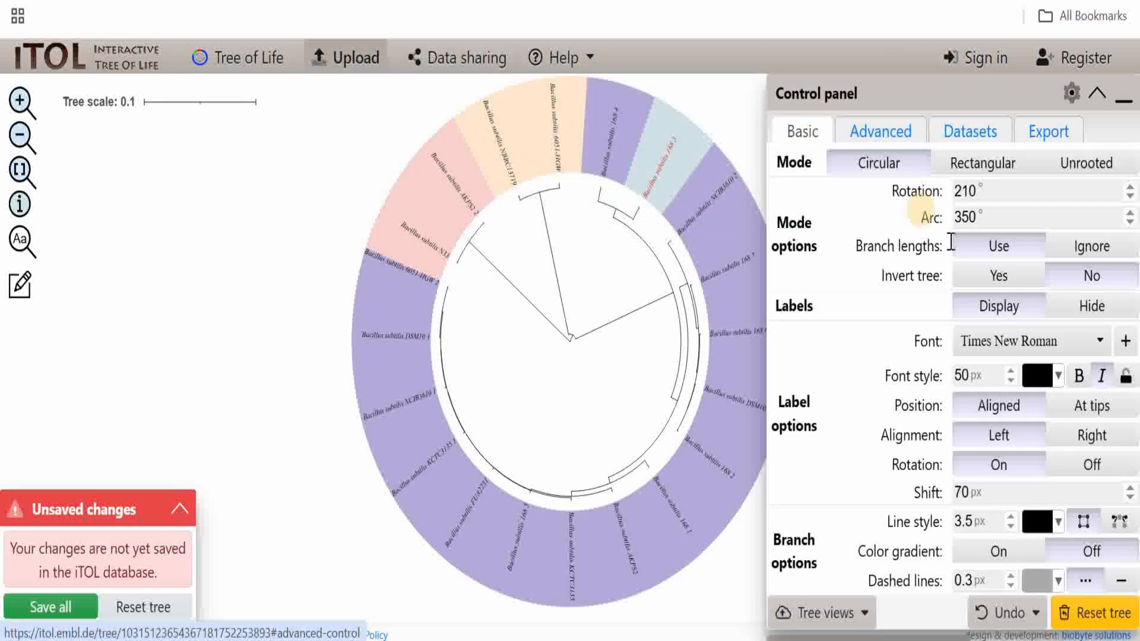
left_click_drag(1011, 374, 1011, 374)
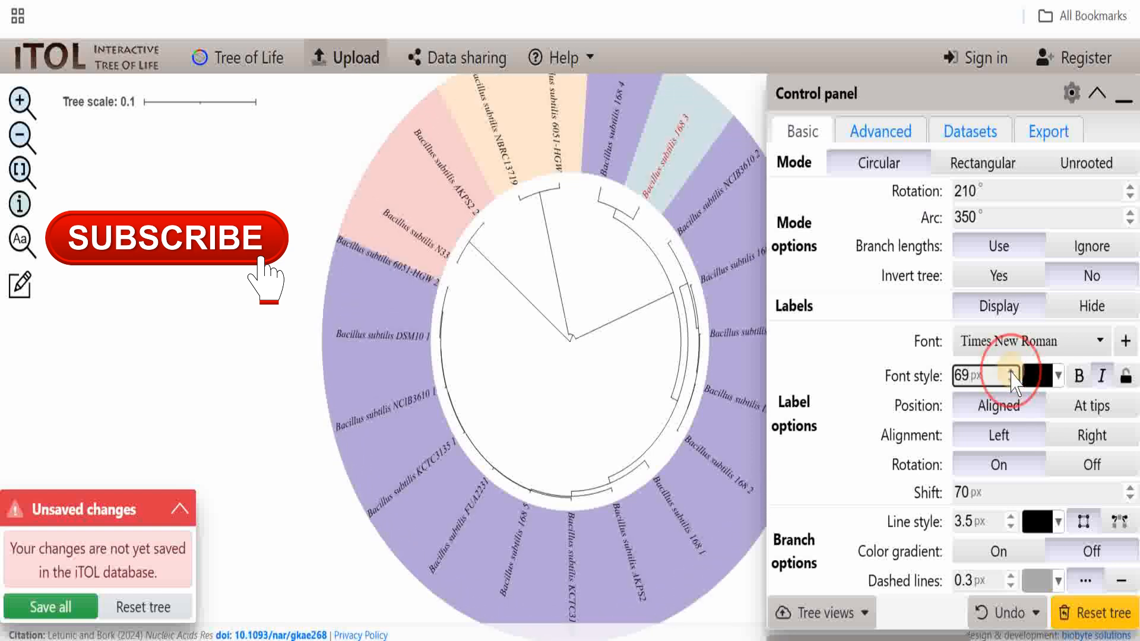